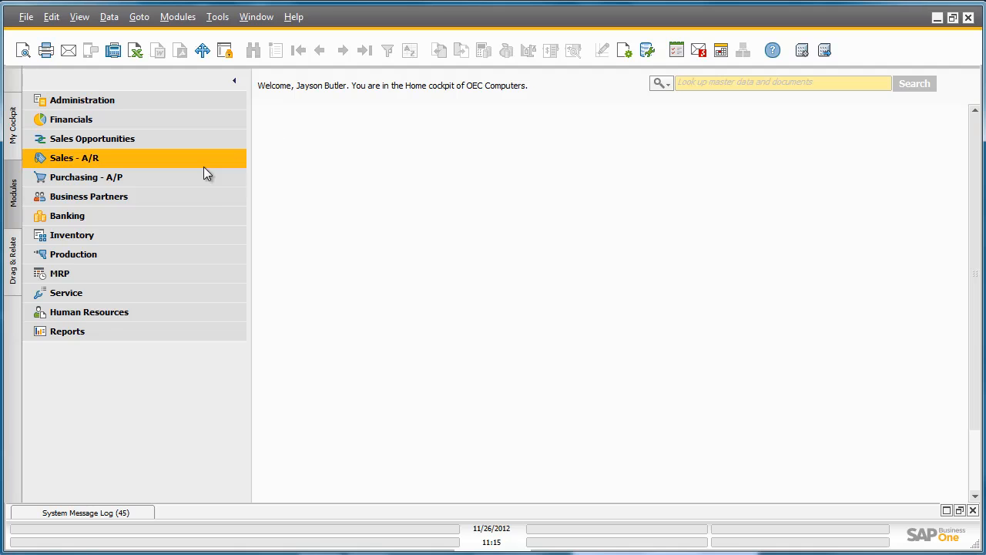
- Start a new purchase request from the Purchasing - A/P module and set its required date to 12/07/2012
{"action": "left_click", "coordinate": [167, 178]}
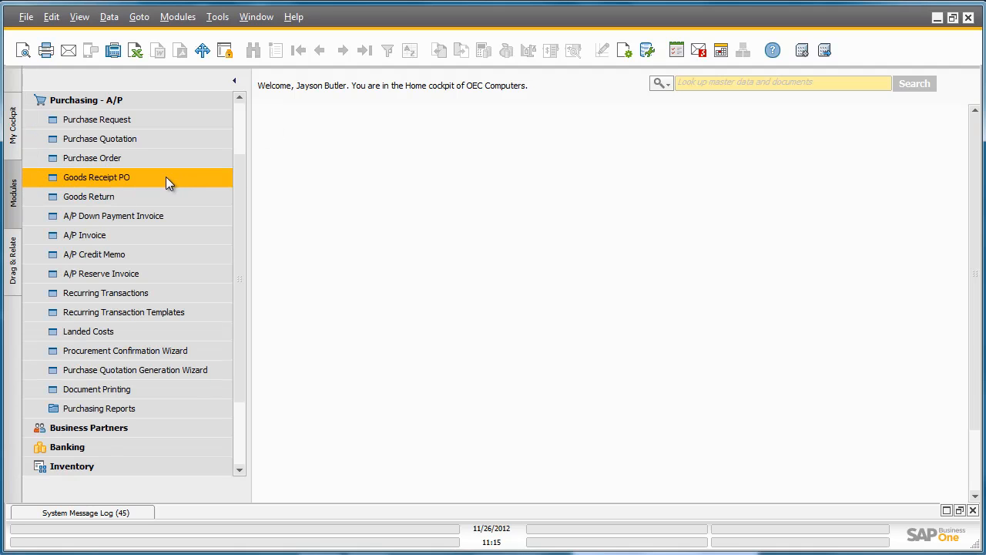
{"action": "left_click", "coordinate": [112, 124]}
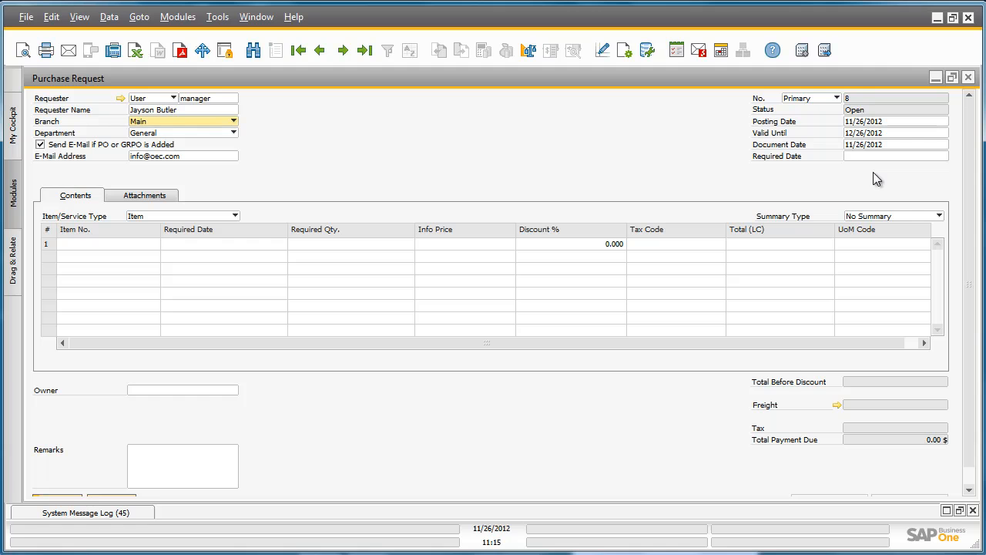
{"action": "left_click", "coordinate": [904, 156]}
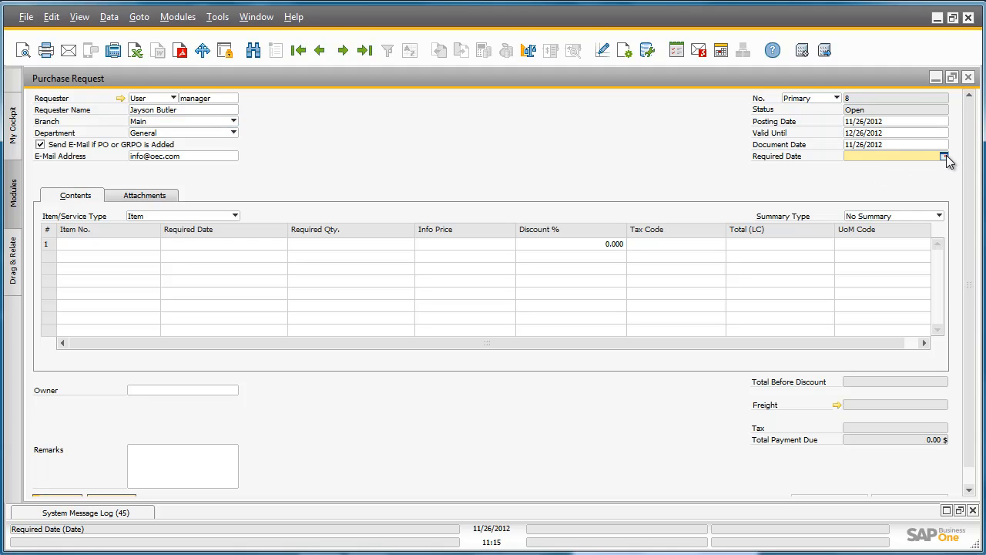
{"action": "left_click", "coordinate": [945, 157]}
{"action": "left_click", "coordinate": [901, 177]}
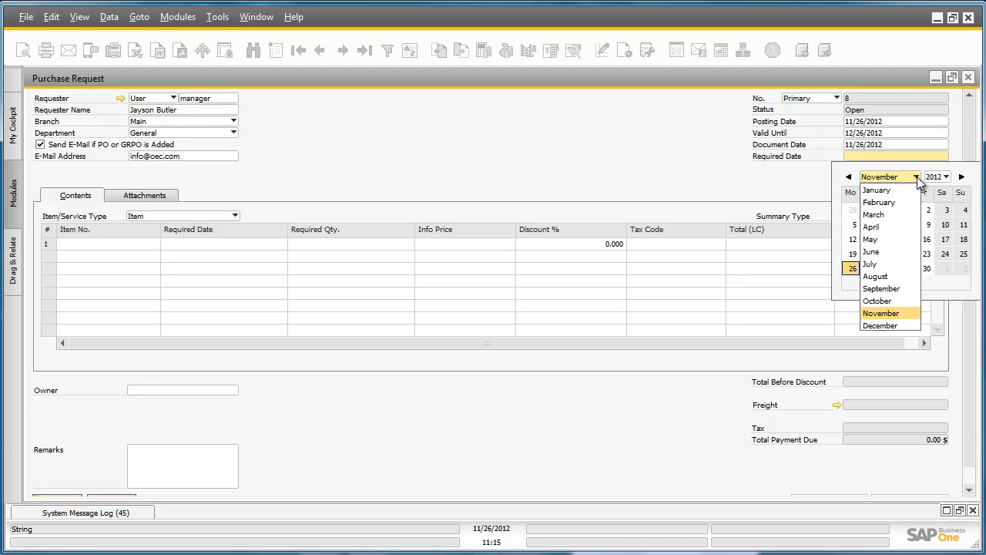
{"action": "left_click", "coordinate": [905, 325]}
{"action": "left_click", "coordinate": [928, 224]}
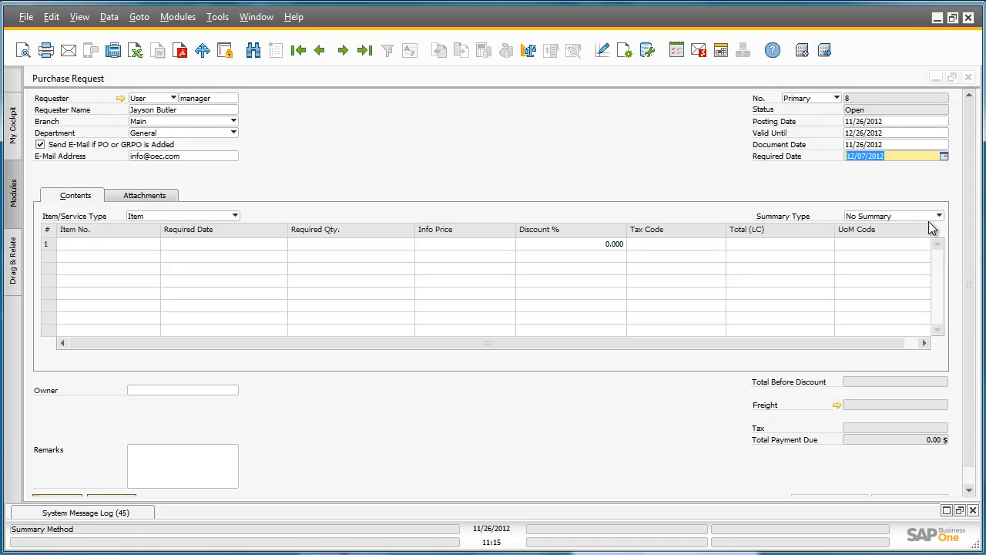
- Add item Z00001, Apple iPad 64GB Black, to the first line of the request with a required quantity of 3
{"action": "left_click", "coordinate": [136, 242]}
{"action": "left_click", "coordinate": [155, 244]}
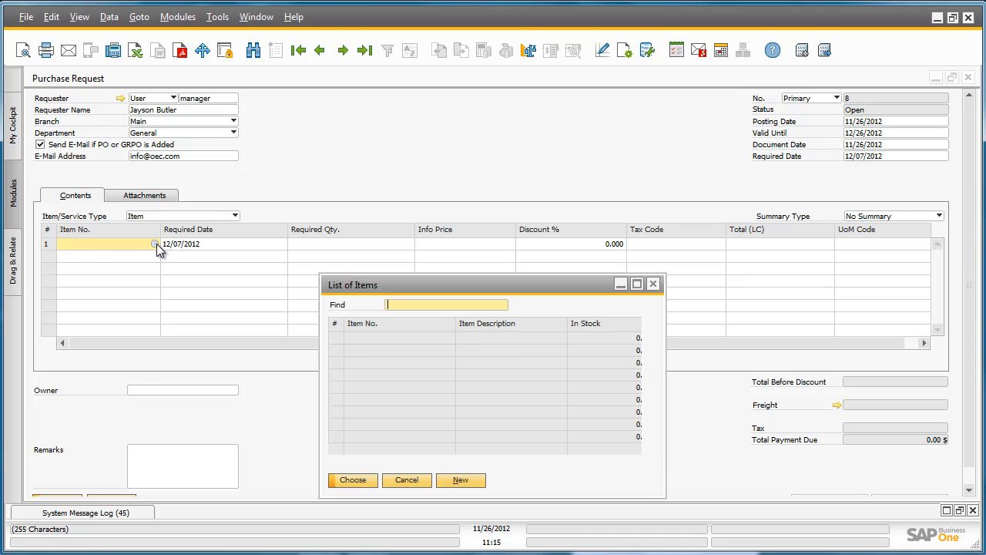
{"action": "double_click", "coordinate": [537, 326]}
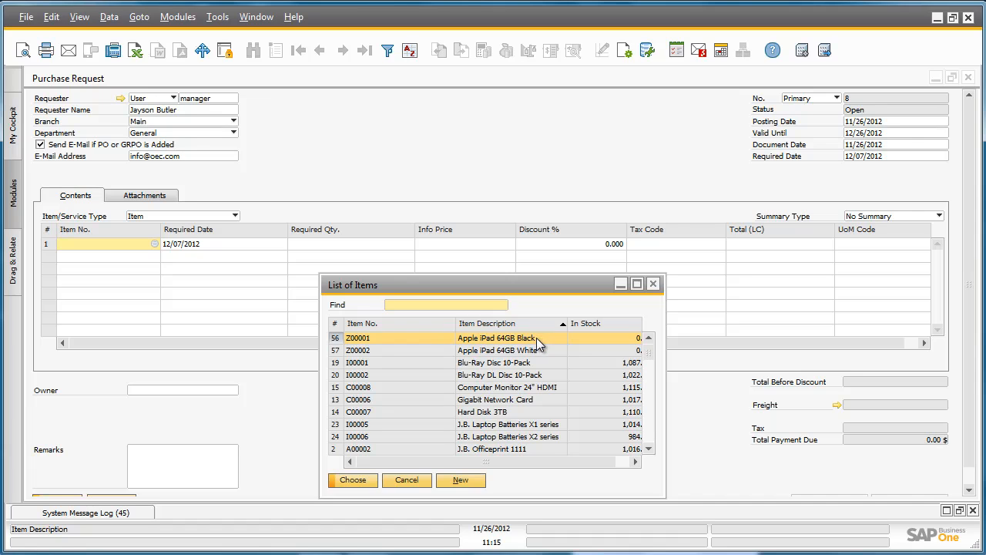
{"action": "double_click", "coordinate": [537, 337]}
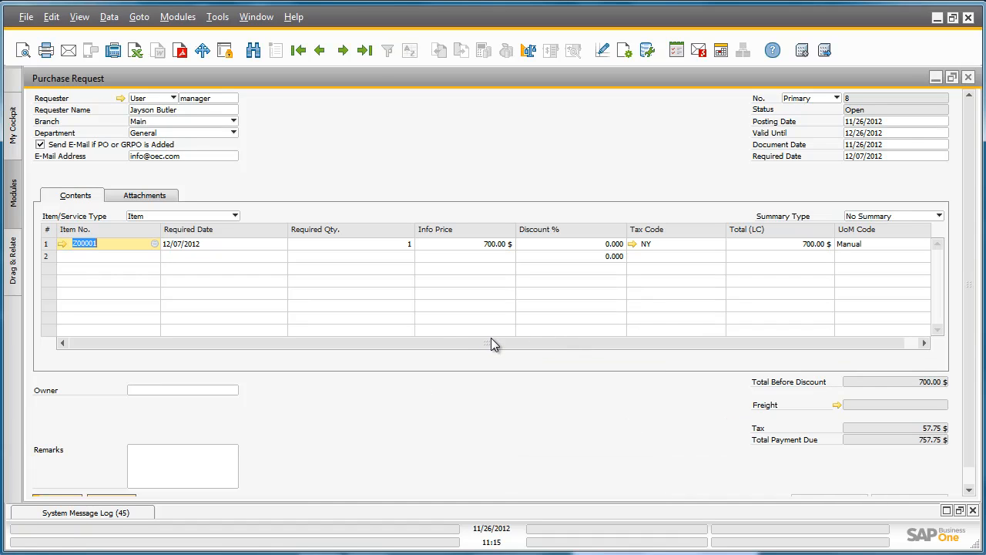
{"action": "left_click", "coordinate": [368, 244]}
{"action": "type", "text": "3"}
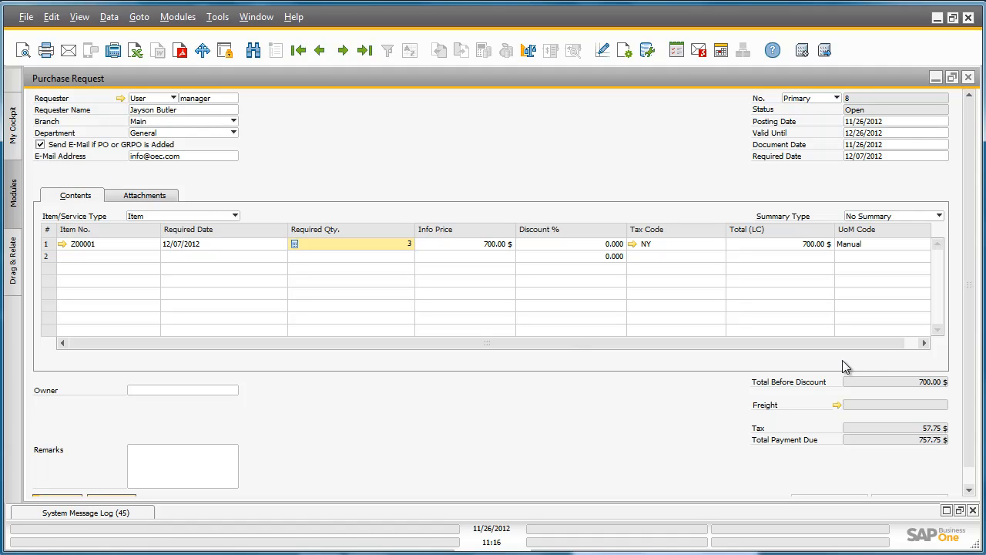
- Submit the purchase request for authorization with the remark "Please approve" and close the request form
{"action": "scroll", "coordinate": [970, 368], "scroll_direction": "down", "scroll_amount": 1}
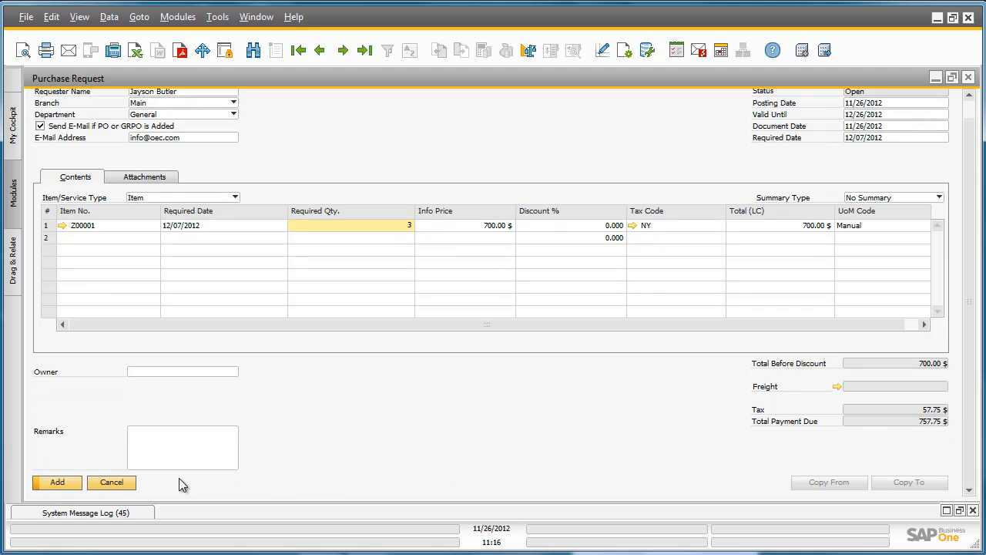
{"action": "left_click", "coordinate": [70, 486]}
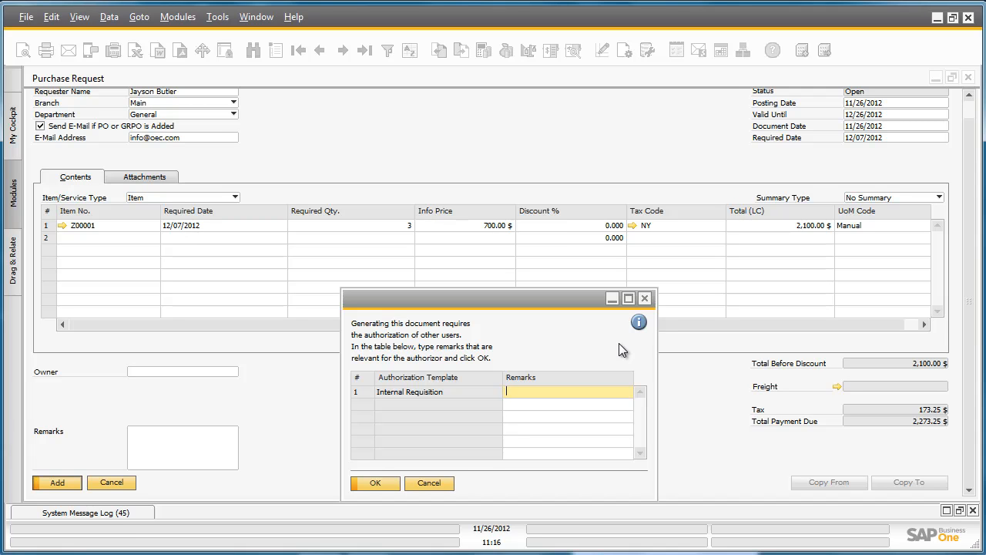
{"action": "type", "text": "Please approve"}
{"action": "left_click", "coordinate": [391, 484]}
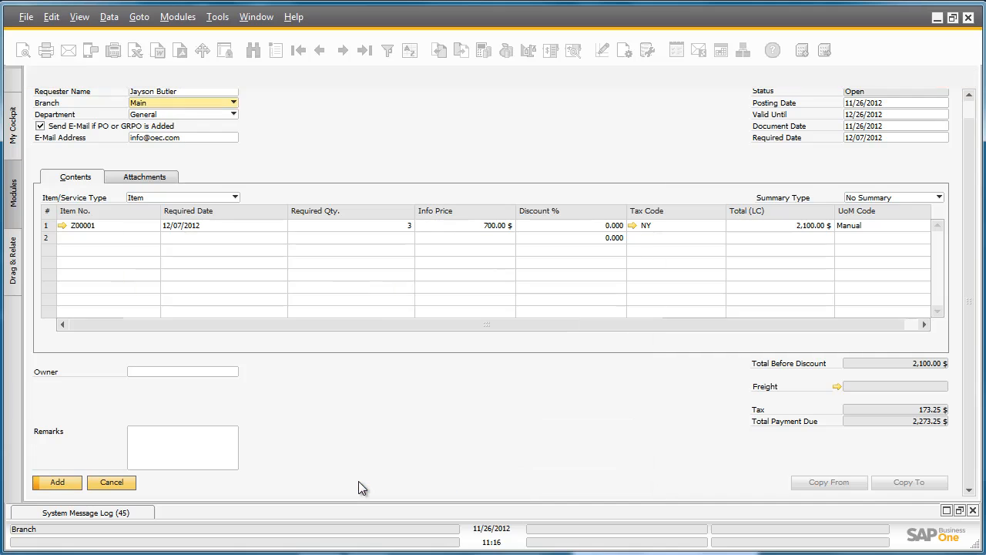
{"action": "left_click", "coordinate": [967, 78]}
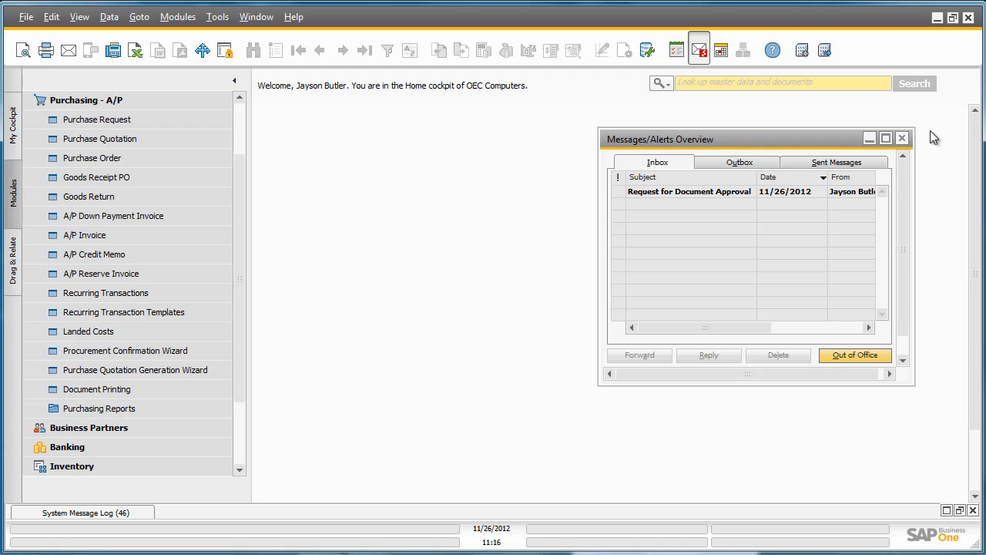
- Open the purchase request draft's approval request from the inbox message and set the decision to Approved
{"action": "left_click", "coordinate": [731, 191]}
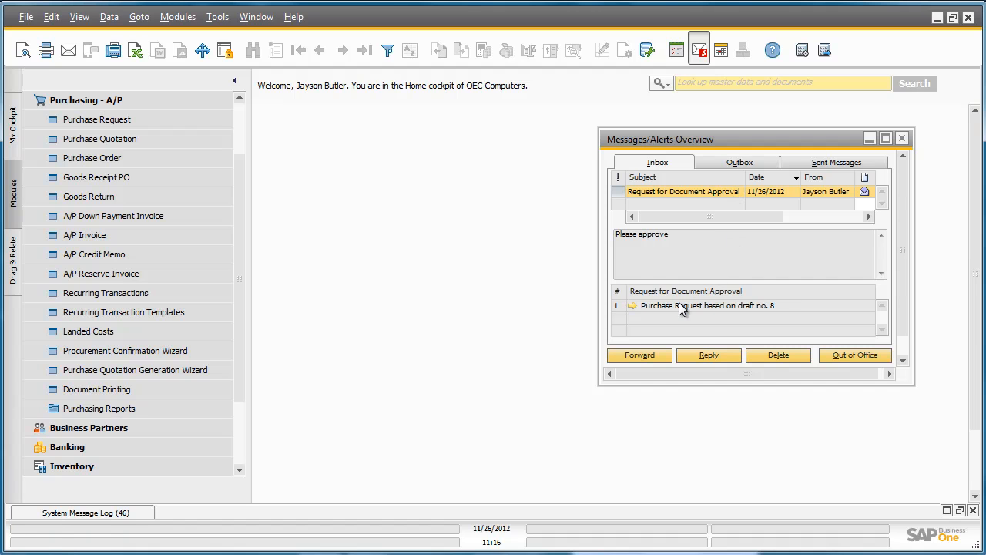
{"action": "left_click", "coordinate": [632, 306]}
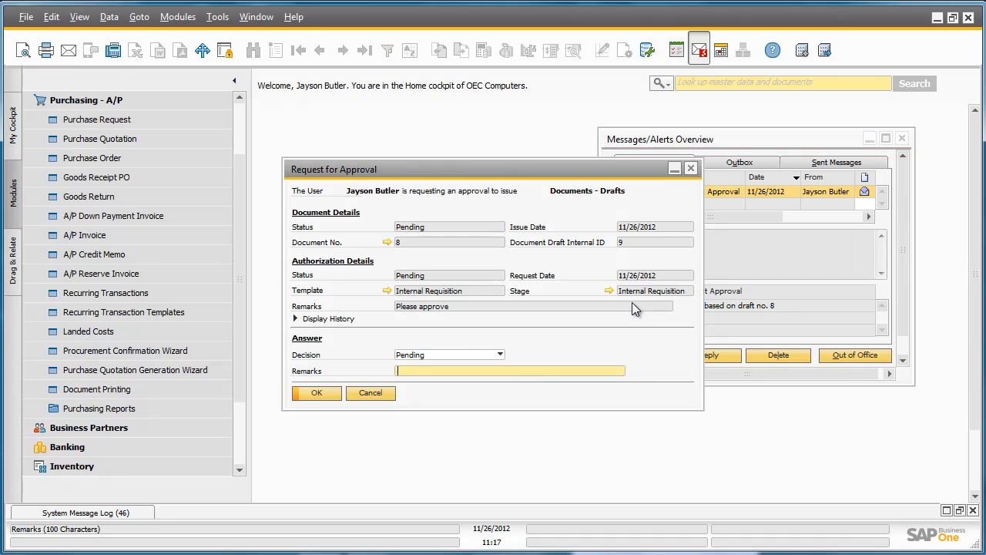
{"action": "left_click", "coordinate": [440, 352]}
{"action": "left_click", "coordinate": [435, 378]}
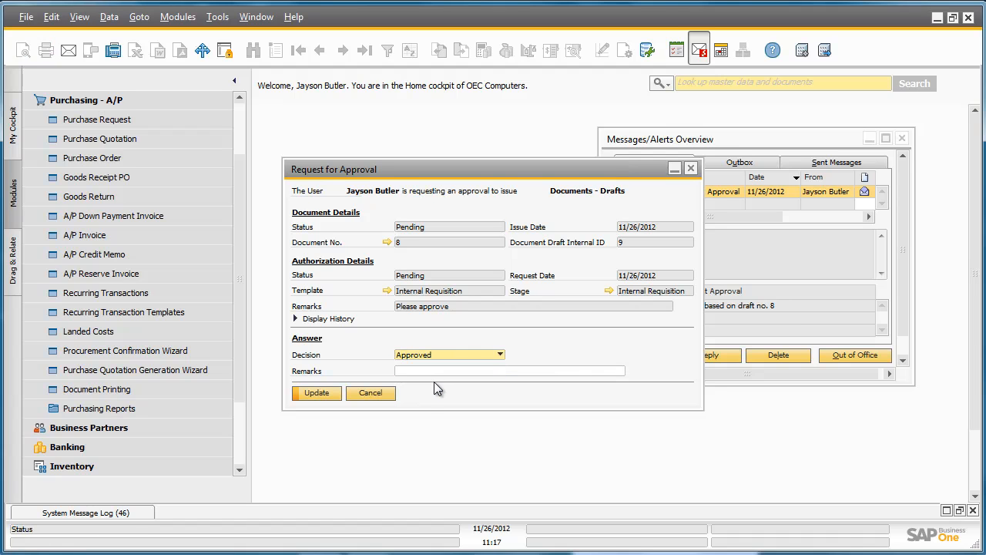
{"action": "left_click", "coordinate": [317, 393]}
{"action": "left_click", "coordinate": [322, 394]}
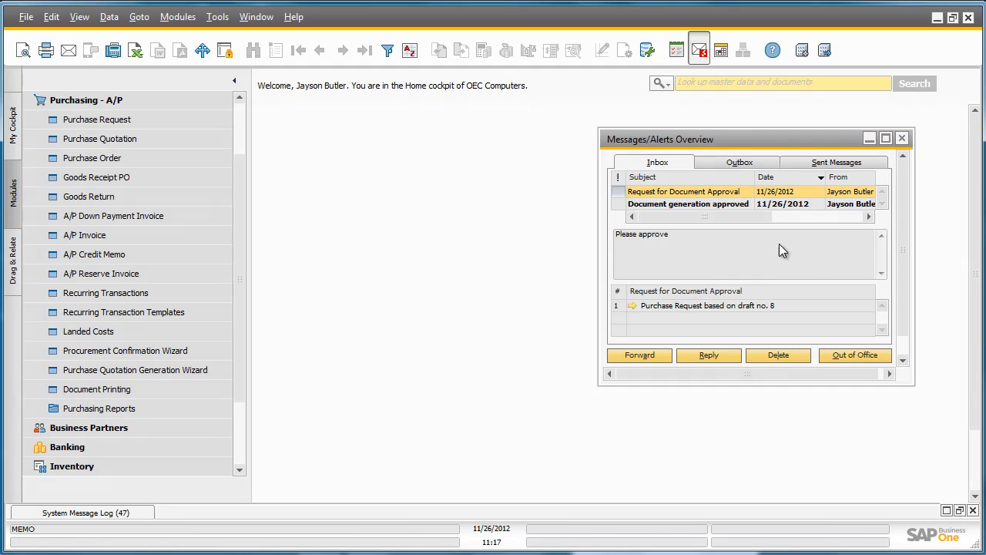
- Open the approved purchase request draft from the "Document generation approved" message and add it as a document
{"action": "left_click", "coordinate": [632, 205]}
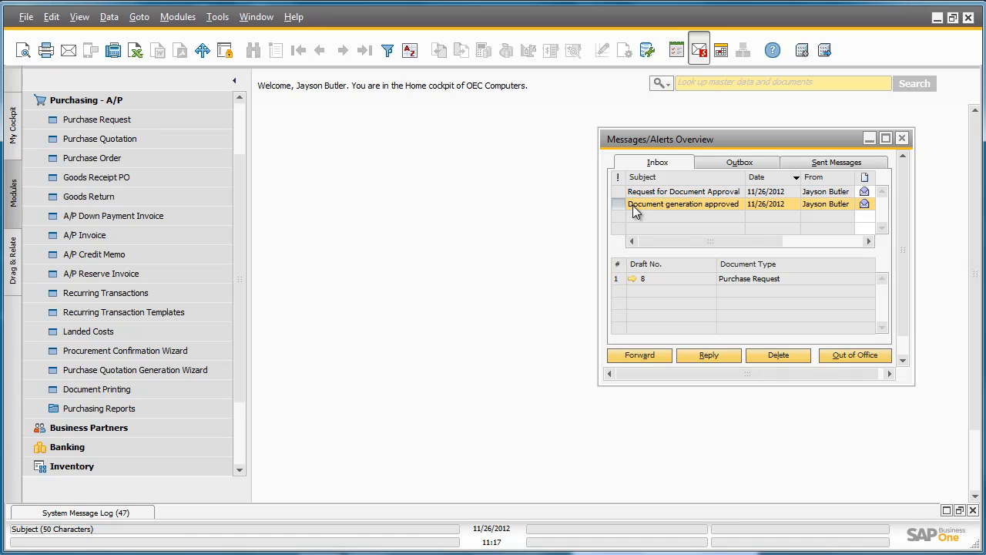
{"action": "left_click", "coordinate": [631, 279]}
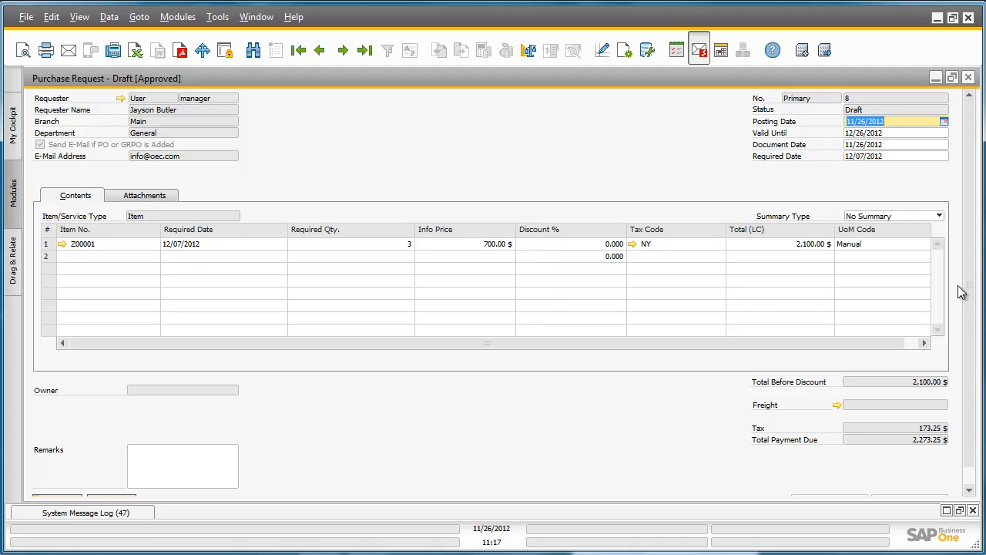
{"action": "scroll", "coordinate": [963, 301], "scroll_direction": "down", "scroll_amount": 2}
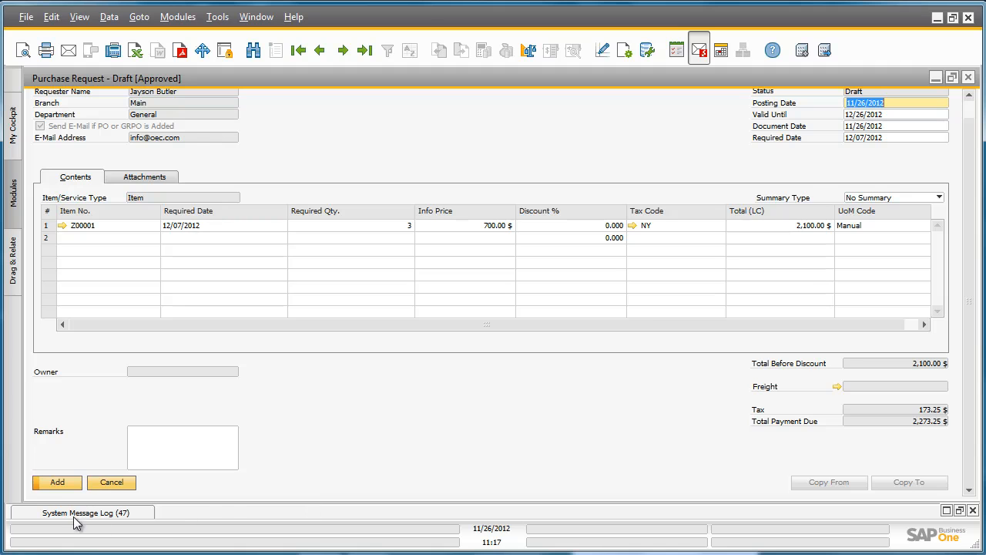
{"action": "left_click", "coordinate": [50, 486]}
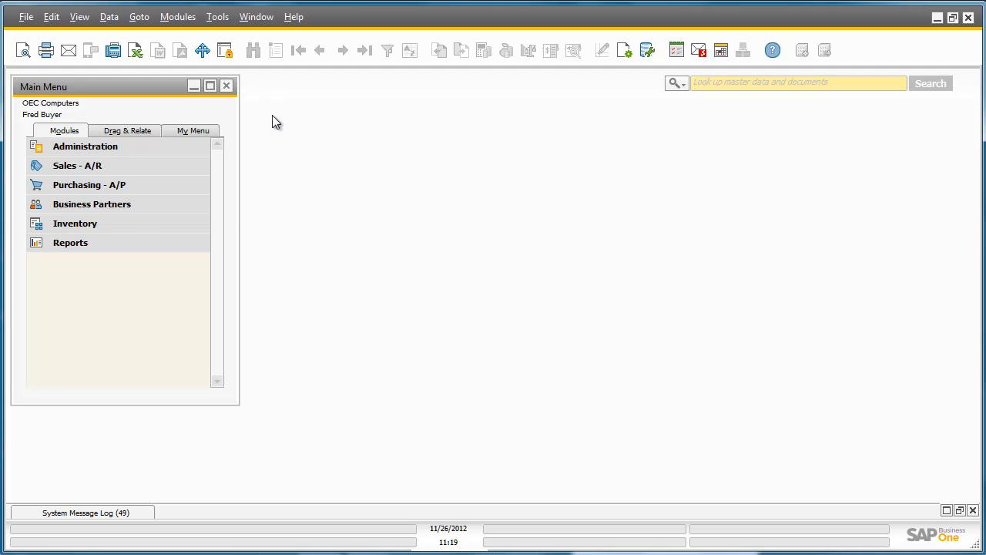
- Run the Purchase Request Report for items, displaying open purchase requests only
{"action": "left_click", "coordinate": [138, 189]}
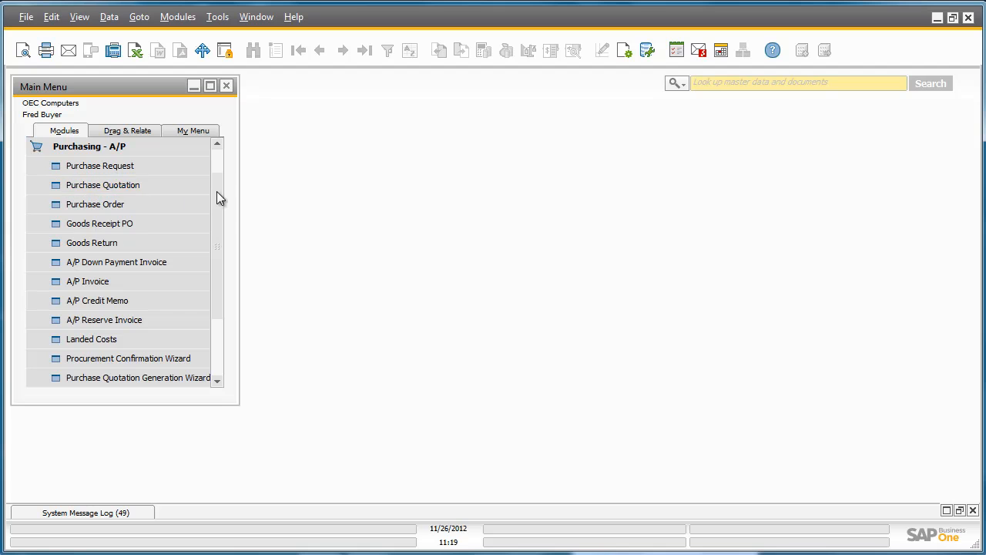
{"action": "left_click_drag", "start_coordinate": [216, 198], "coordinate": [212, 259]}
{"action": "left_click", "coordinate": [175, 317]}
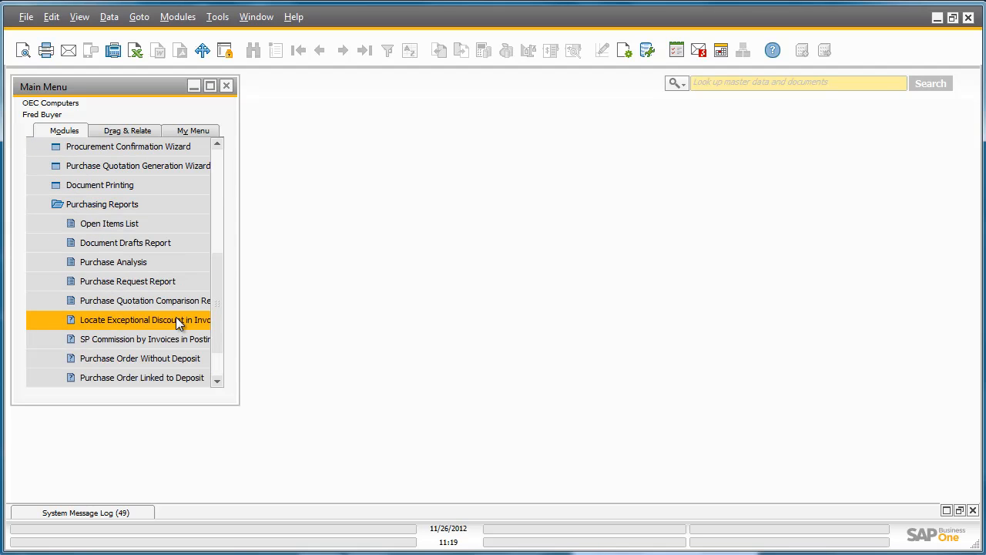
{"action": "left_click", "coordinate": [166, 283]}
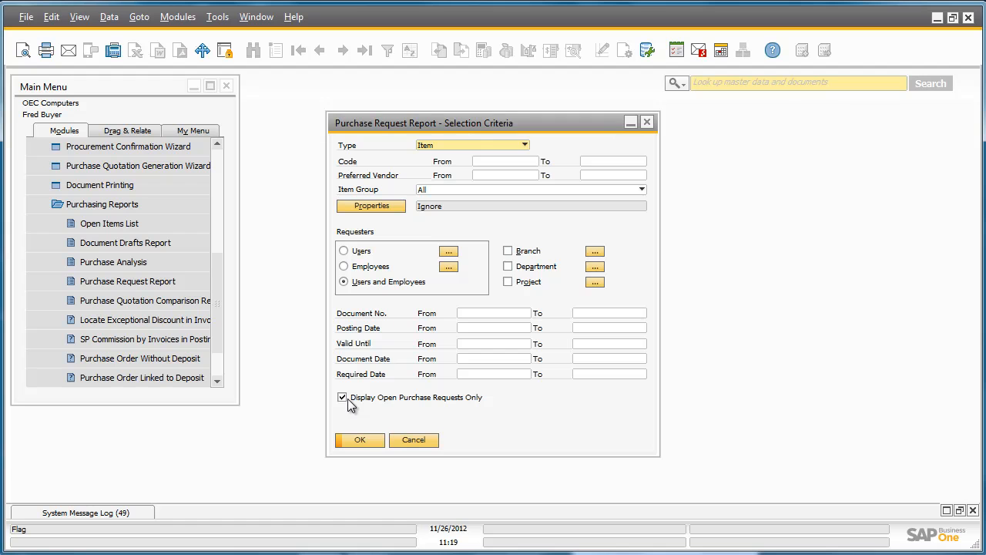
{"action": "left_click", "coordinate": [357, 436]}
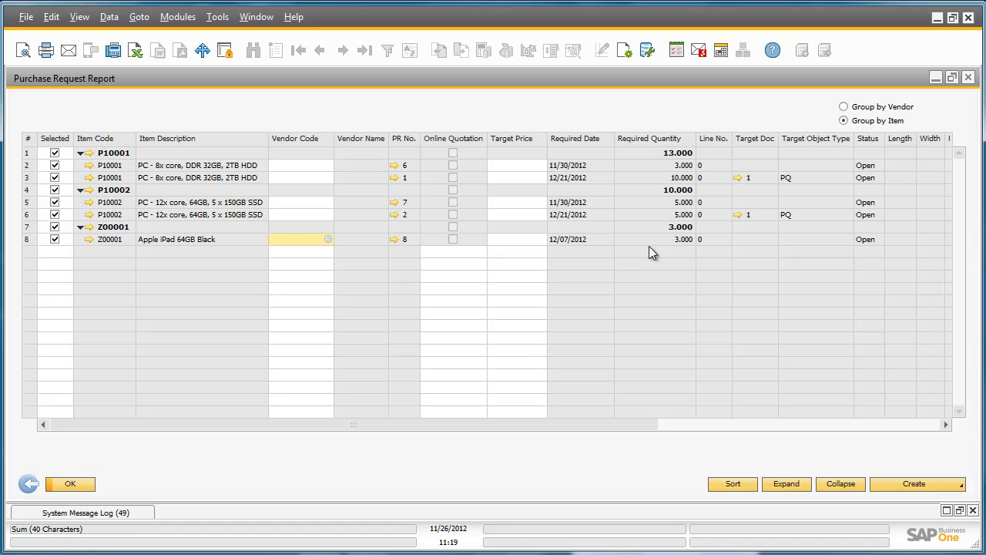
- Review the report's remaining columns and check the alternative items defined for item Z00001
{"action": "left_click_drag", "start_coordinate": [626, 423], "coordinate": [883, 422]}
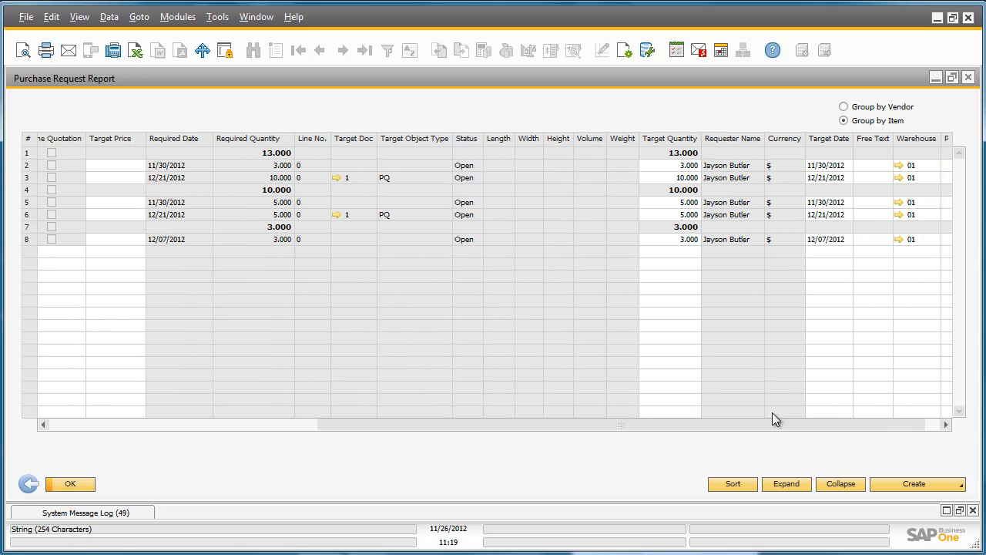
{"action": "left_click_drag", "start_coordinate": [772, 425], "coordinate": [338, 428]}
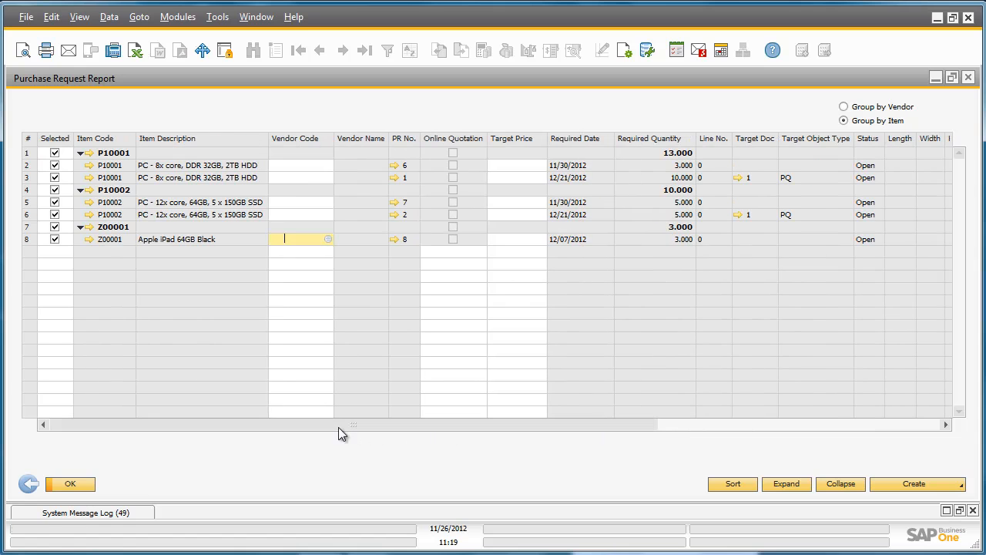
{"action": "right_click", "coordinate": [114, 233]}
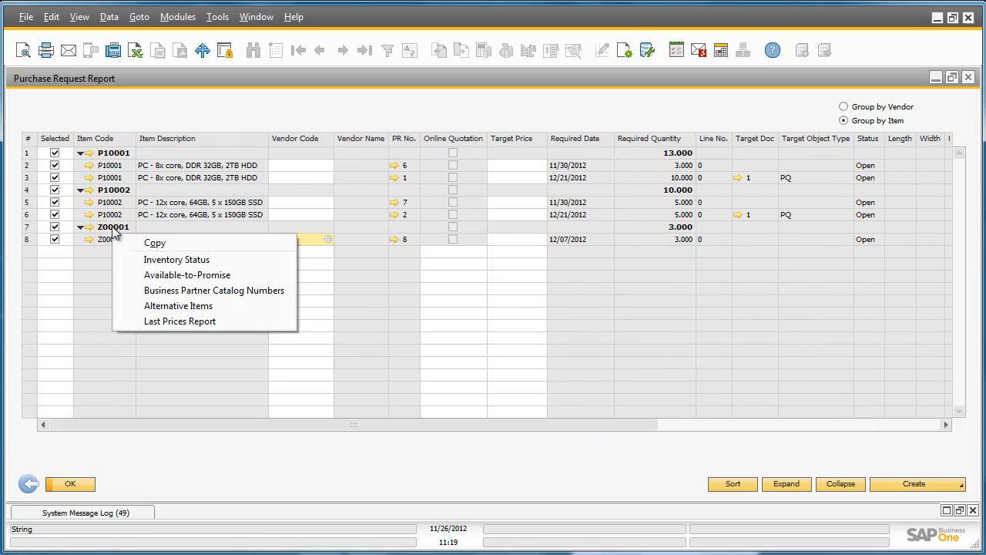
{"action": "left_click", "coordinate": [234, 306]}
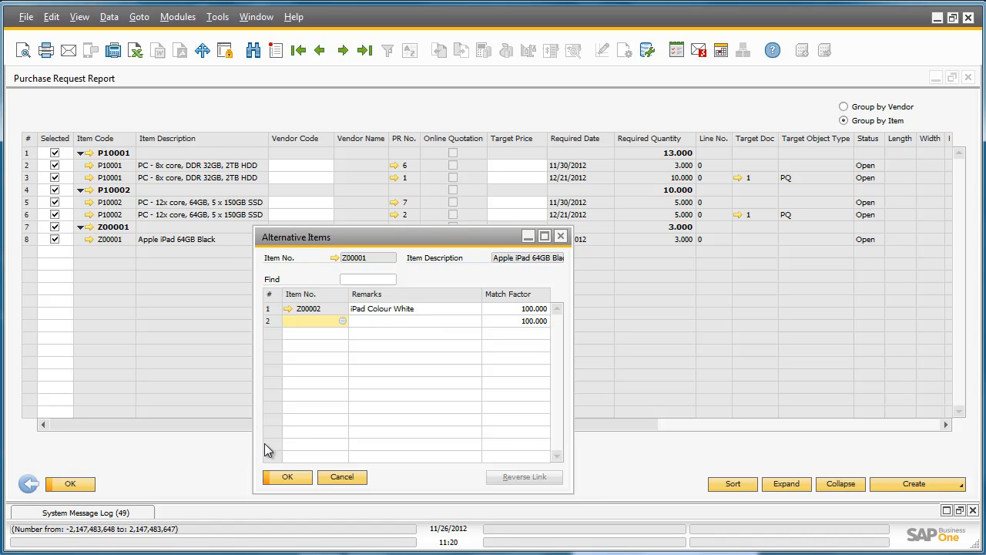
{"action": "left_click", "coordinate": [294, 476]}
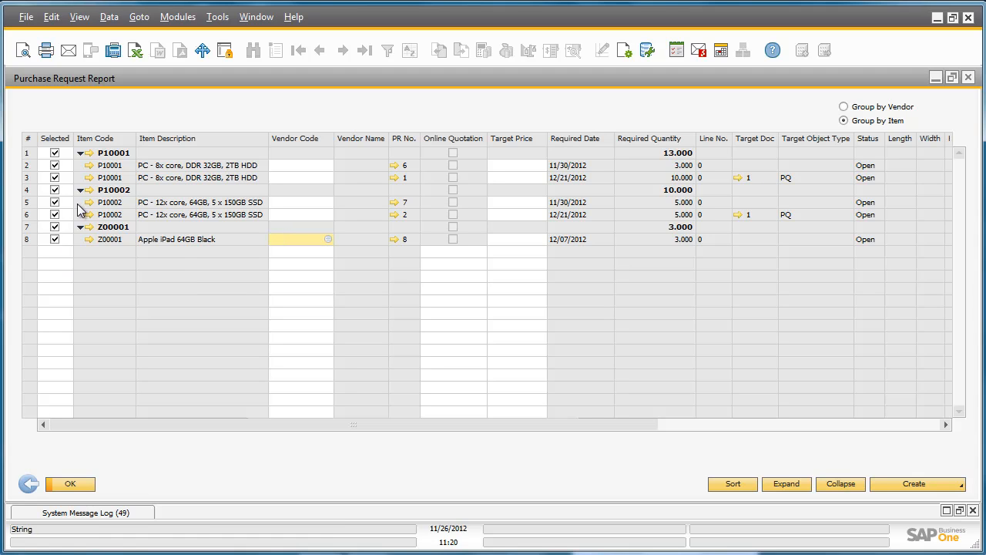
- Deselect all report lines, select only the Z00001 group, and assign Lumarx as vendor for the Apple iPad 64GB Black line
{"action": "left_click", "coordinate": [59, 139]}
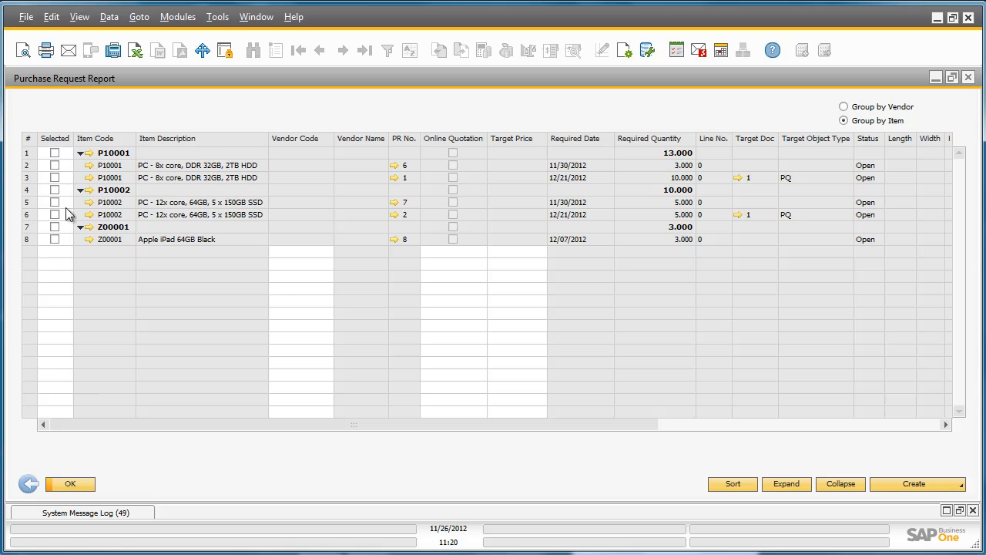
{"action": "left_click", "coordinate": [55, 229]}
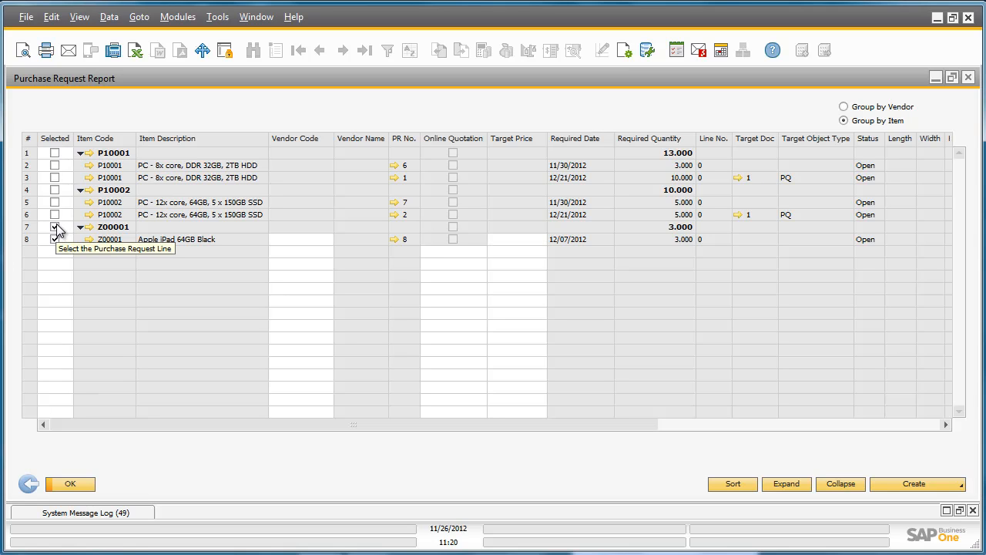
{"action": "left_click", "coordinate": [293, 239]}
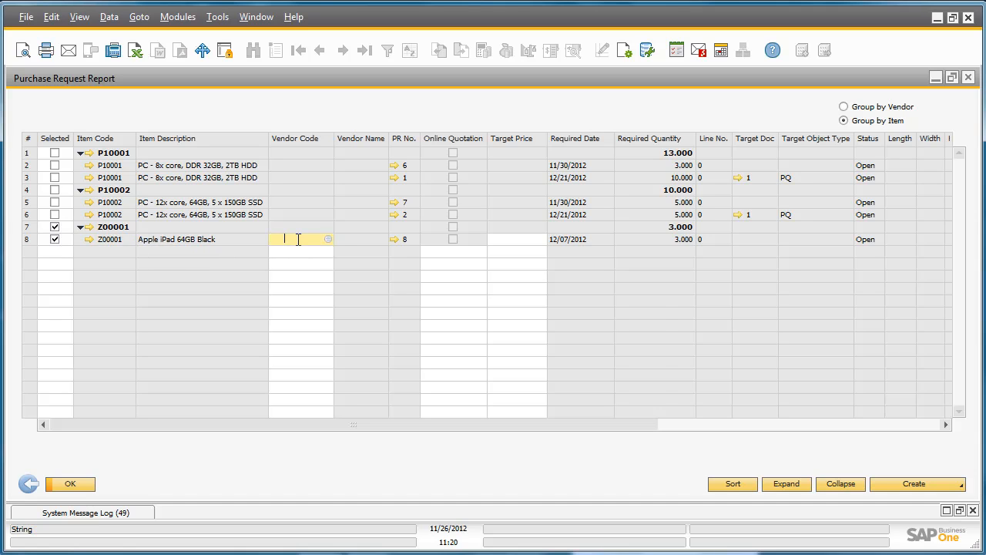
{"action": "left_click", "coordinate": [327, 239]}
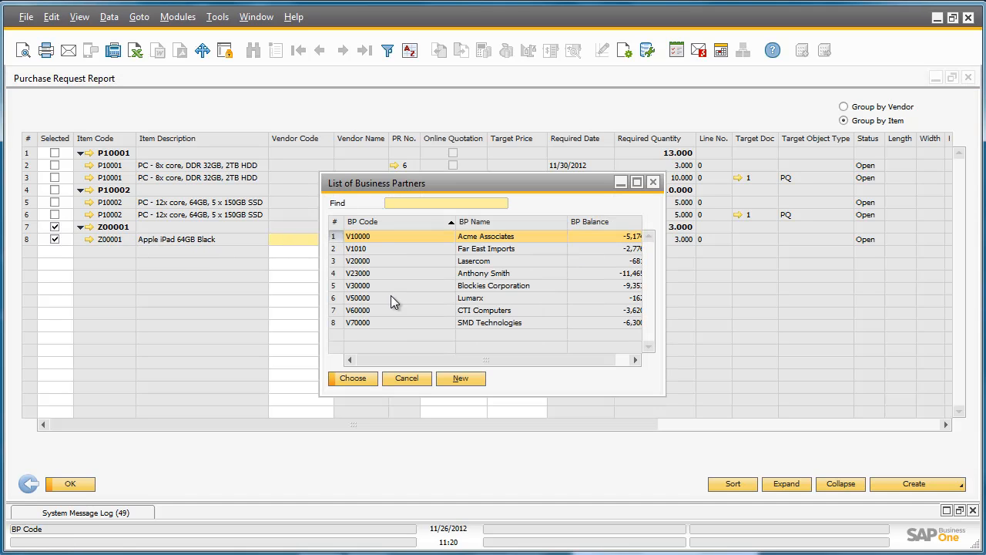
{"action": "double_click", "coordinate": [459, 299]}
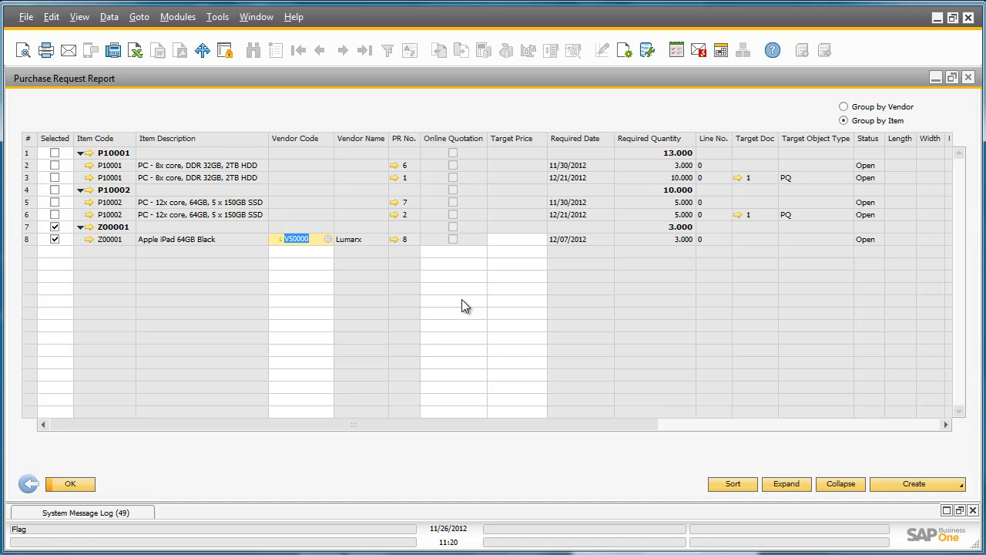
- Create a purchase order from the selected Apple iPad line, confirm the creation, and close the Purchase Request Report
{"action": "left_click", "coordinate": [951, 485]}
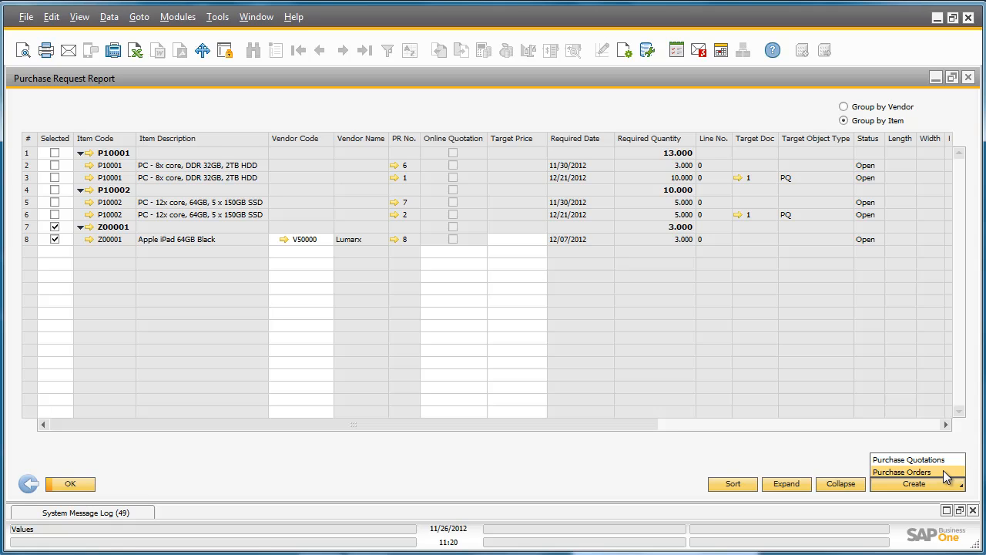
{"action": "left_click", "coordinate": [943, 471]}
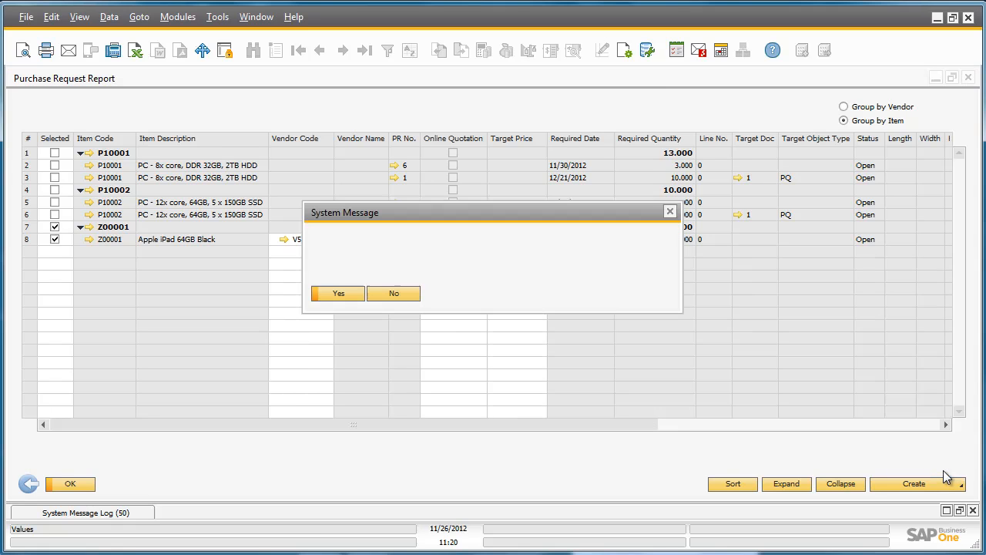
{"action": "left_click", "coordinate": [335, 293]}
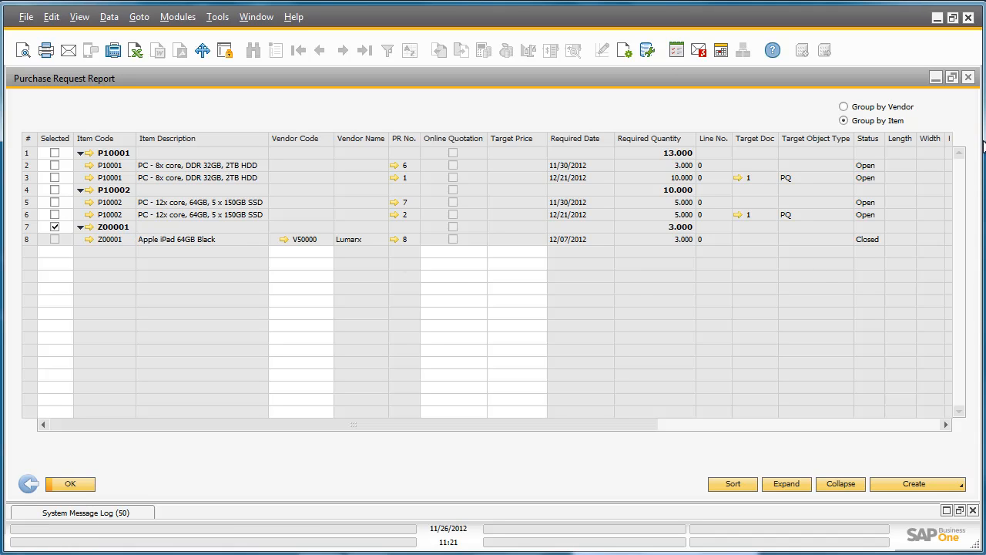
{"action": "left_click", "coordinate": [969, 78]}
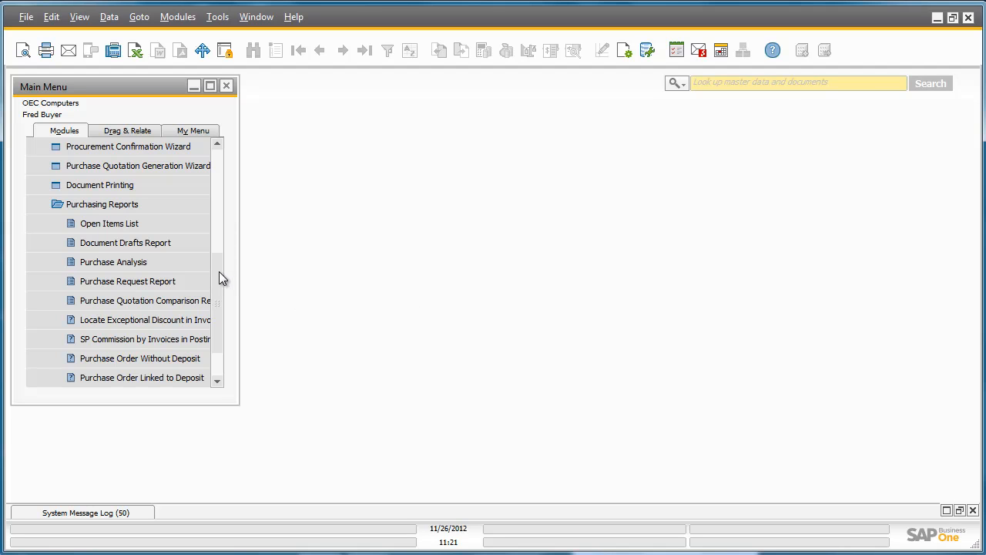
- Start the Purchase Quotation Generation Wizard with a new parameter set named "purchae request", leaving its description empty
{"action": "left_click_drag", "start_coordinate": [217, 285], "coordinate": [220, 248]}
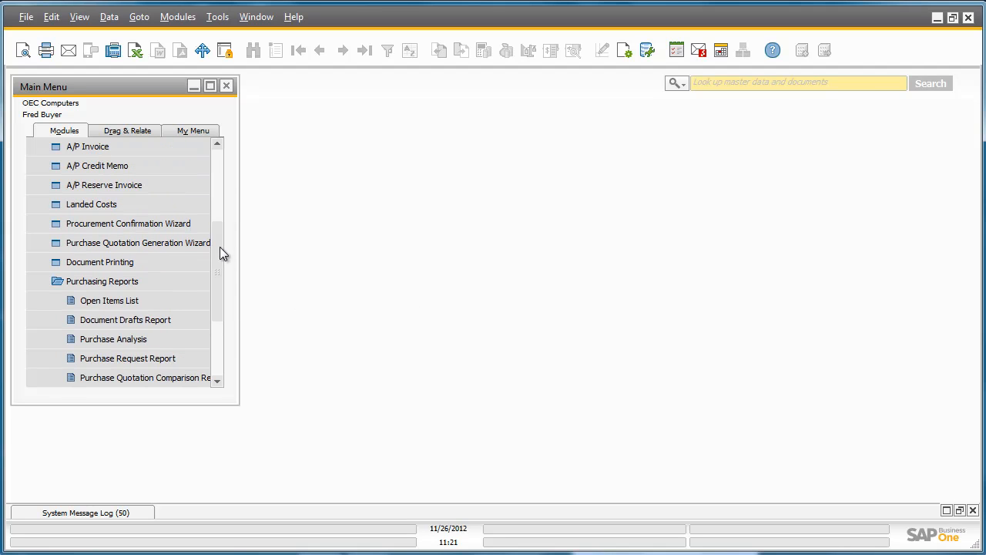
{"action": "left_click", "coordinate": [196, 242]}
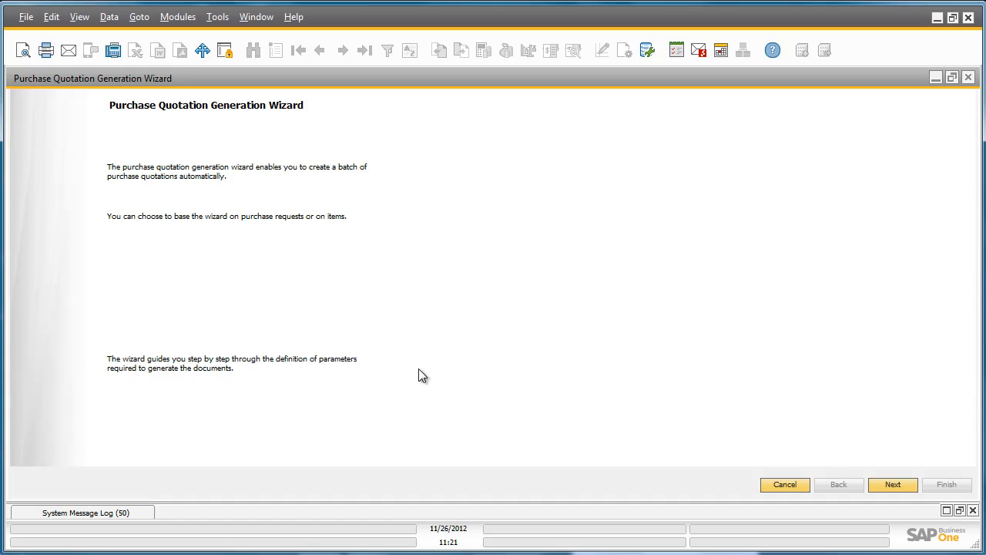
{"action": "left_click", "coordinate": [892, 484]}
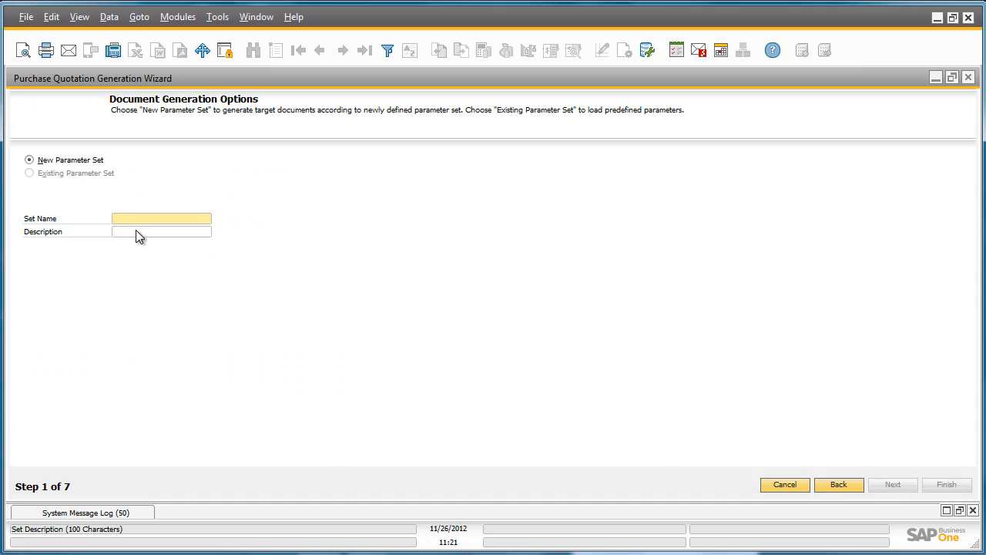
{"action": "type", "text": "purchae request"}
{"action": "left_click", "coordinate": [137, 231]}
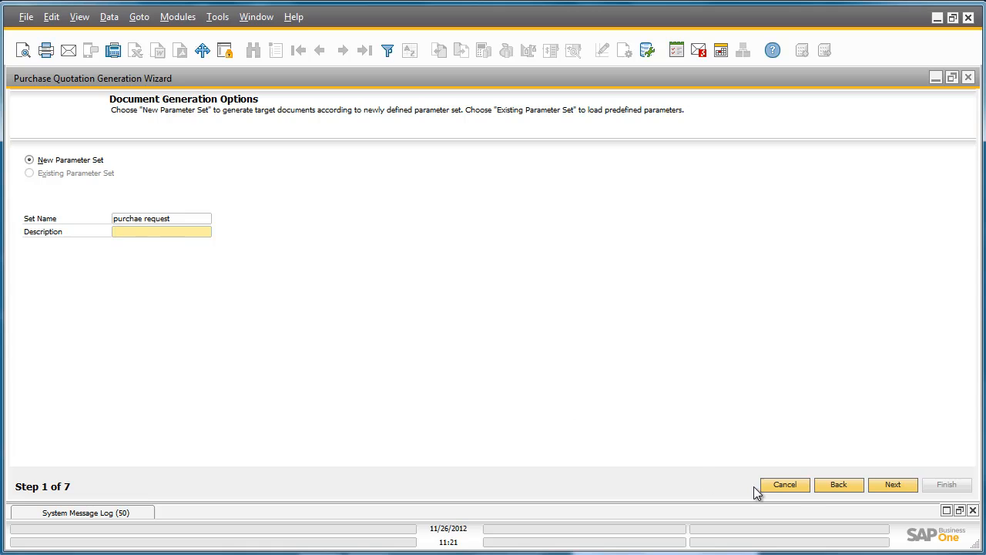
{"action": "left_click", "coordinate": [892, 483]}
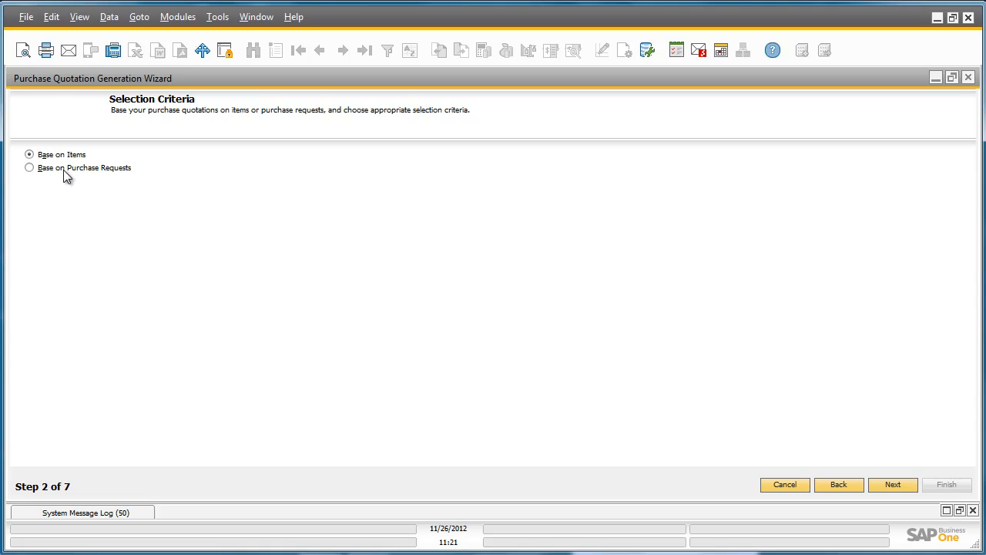
- Base the quotations on purchase requests without restricting the selection criteria, and accept all listed P10001 and P10002 items
{"action": "left_click", "coordinate": [40, 167]}
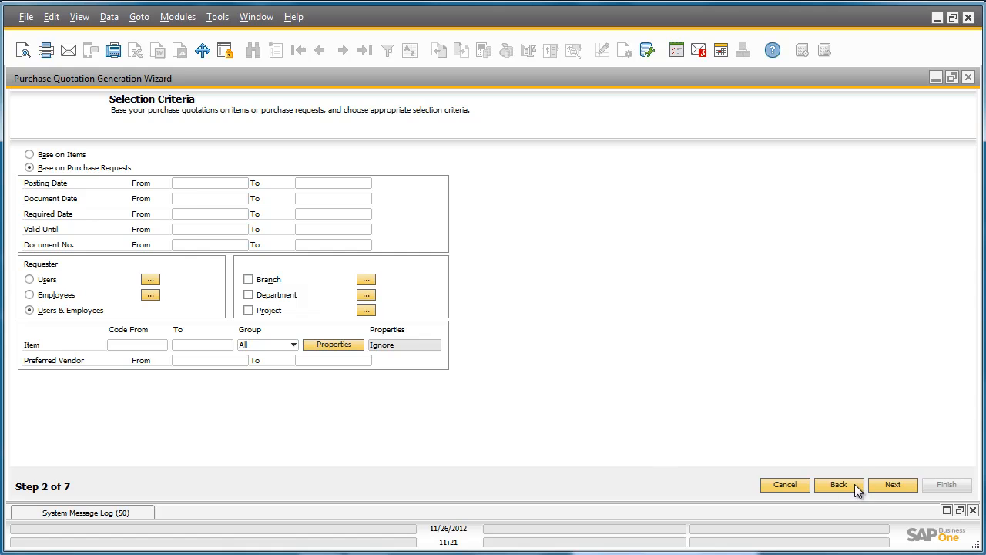
{"action": "left_click", "coordinate": [893, 483]}
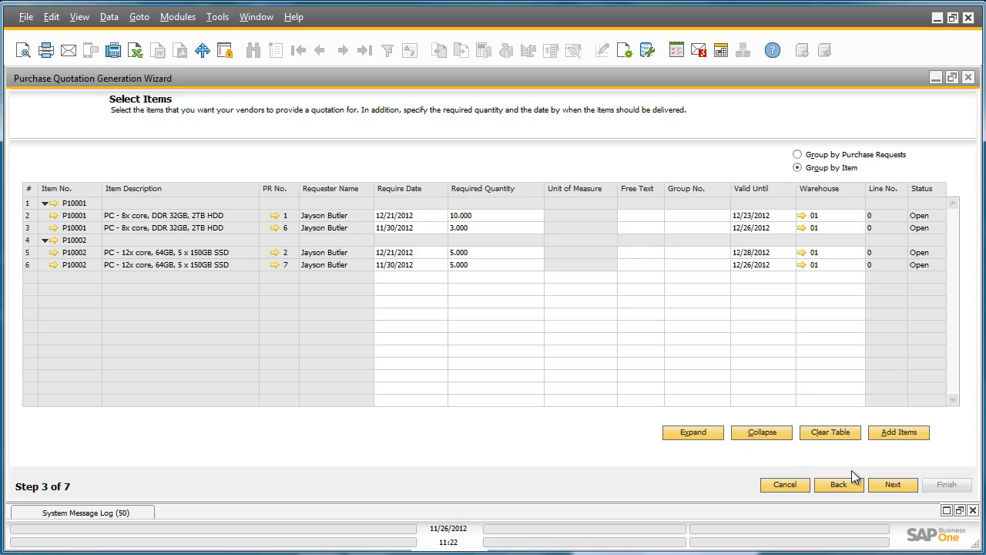
{"action": "left_click", "coordinate": [891, 484]}
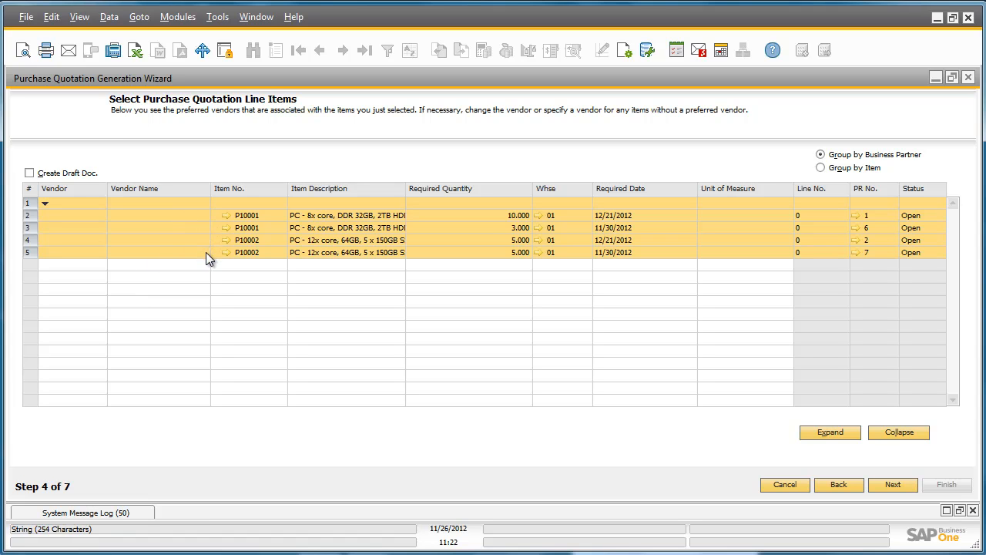
- Assign Lumarx (V50000) as vendor to all four P10001 and P10002 quotation lines and continue to the results preview
{"action": "left_click", "coordinate": [87, 216]}
{"action": "left_click", "coordinate": [101, 215]}
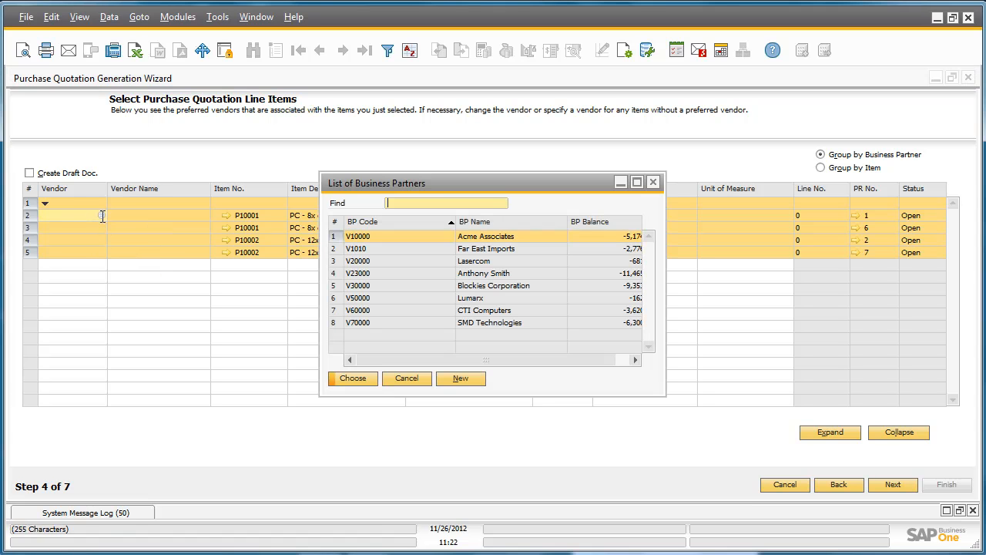
{"action": "left_click", "coordinate": [440, 299]}
{"action": "double_click", "coordinate": [441, 299]}
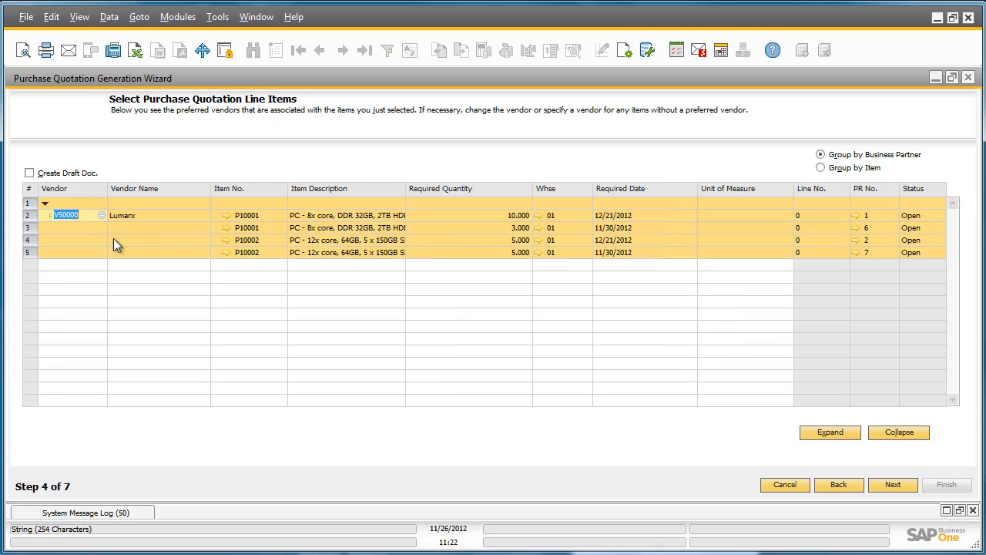
{"action": "left_click", "coordinate": [80, 227]}
{"action": "left_click", "coordinate": [101, 227]}
{"action": "double_click", "coordinate": [440, 297]}
{"action": "left_click", "coordinate": [96, 240]}
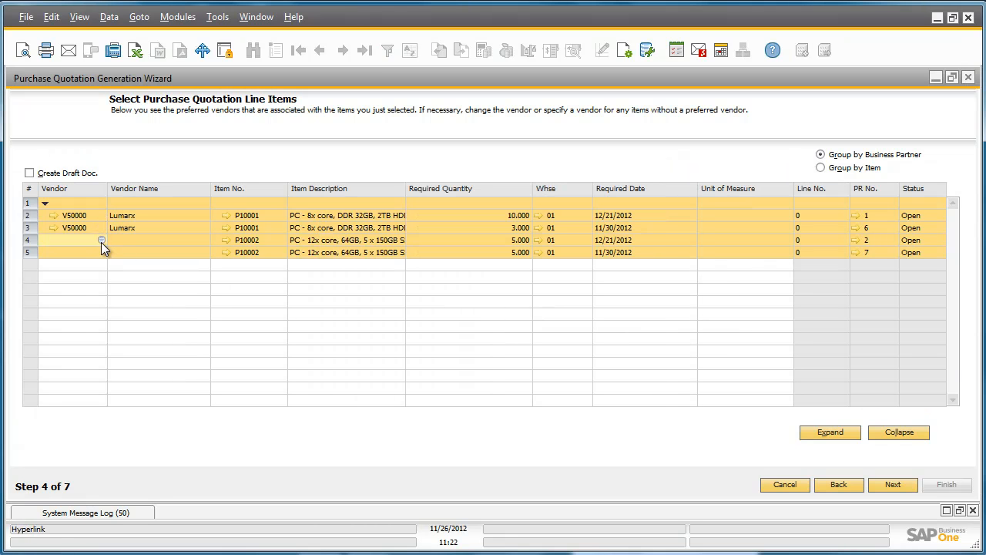
{"action": "left_click", "coordinate": [101, 241]}
{"action": "double_click", "coordinate": [472, 309]}
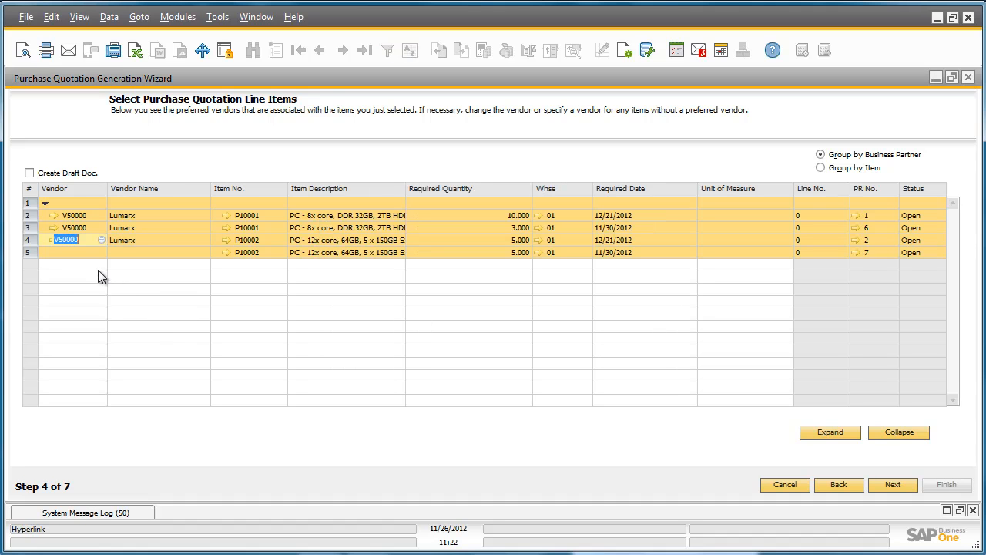
{"action": "left_click", "coordinate": [101, 252]}
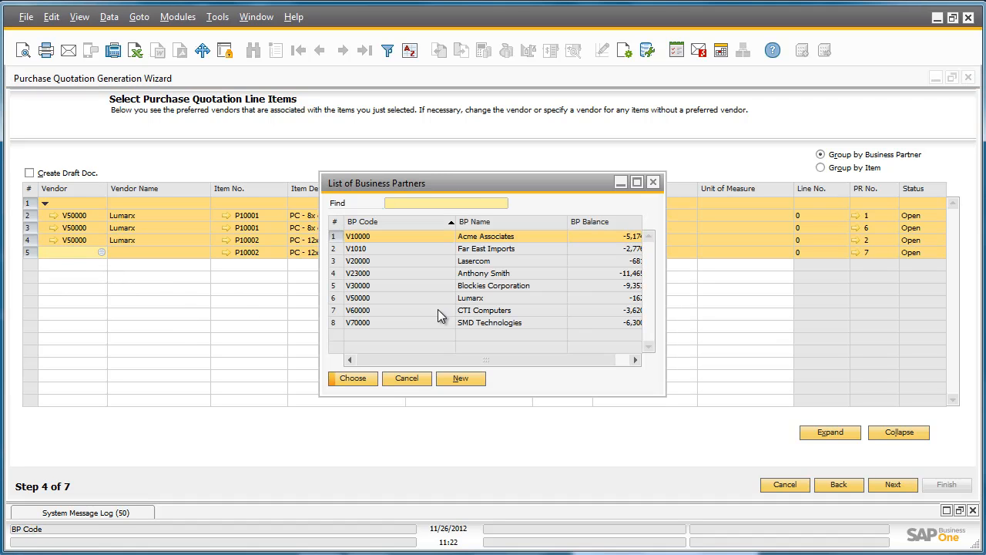
{"action": "double_click", "coordinate": [453, 305]}
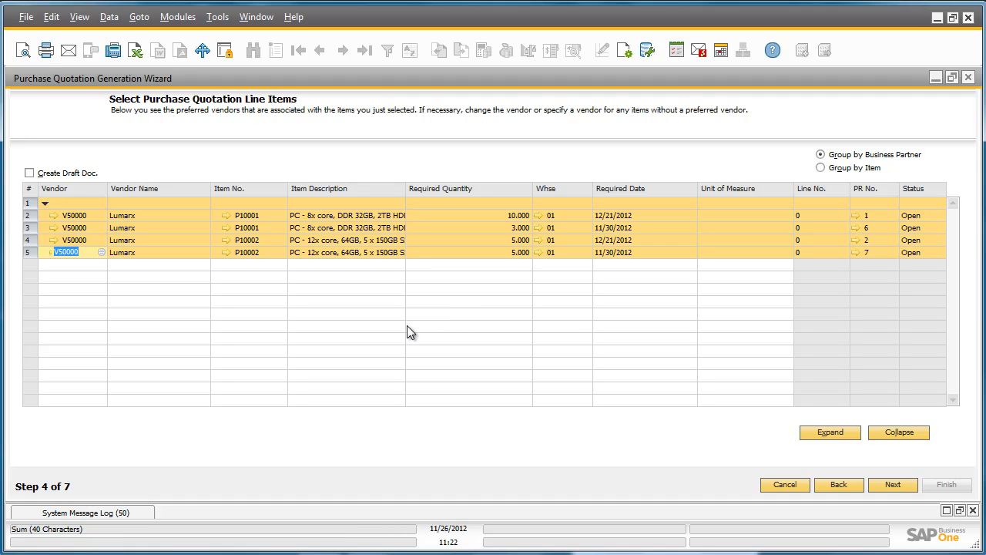
{"action": "left_click", "coordinate": [891, 480]}
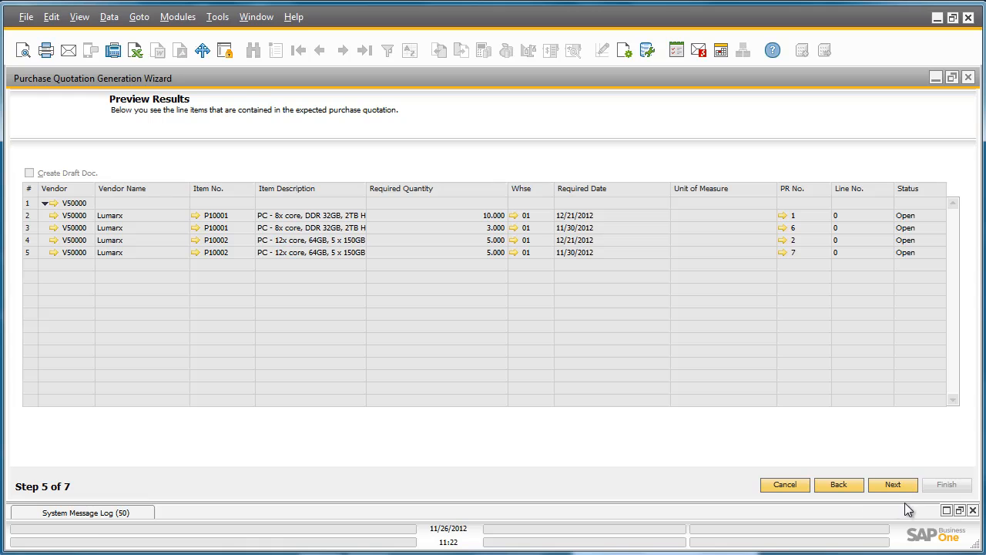
- Accept the preview and generate the purchase quotations with the Execute option, without saving the parameter set
{"action": "left_click", "coordinate": [893, 485]}
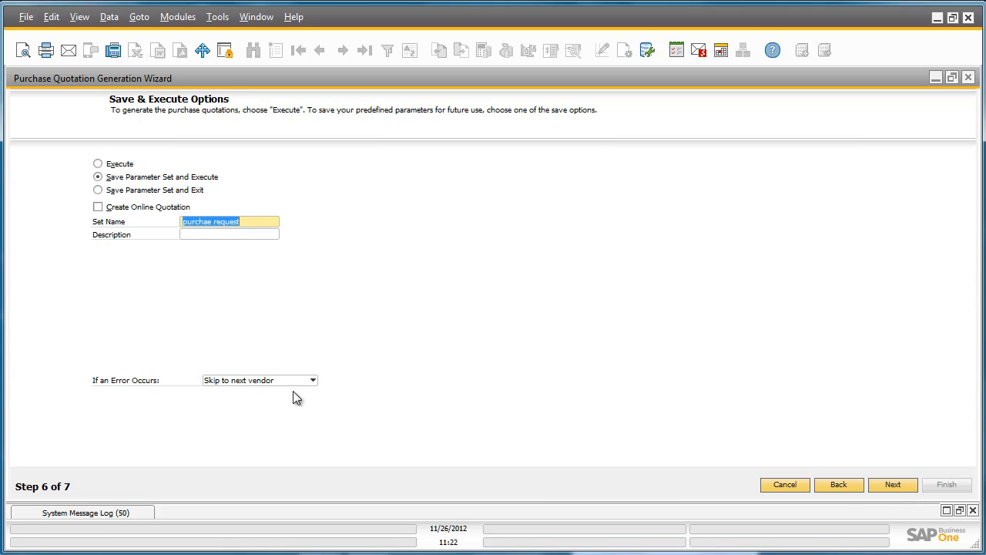
{"action": "left_click", "coordinate": [98, 164]}
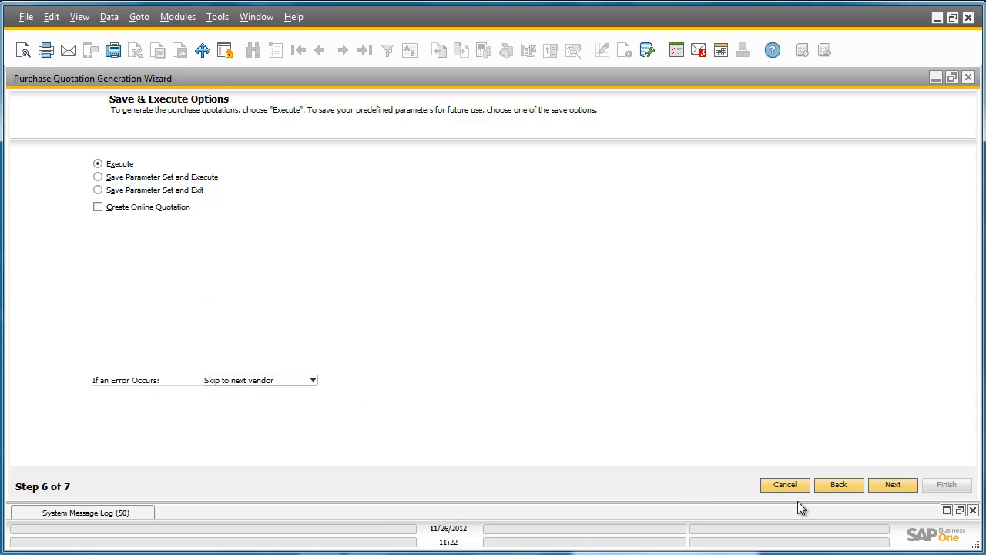
{"action": "left_click", "coordinate": [893, 484]}
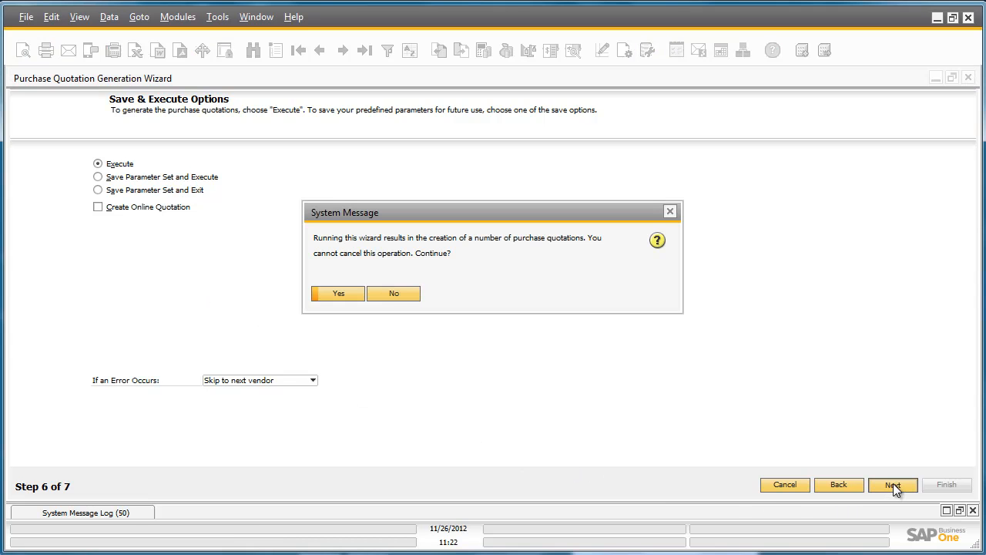
{"action": "left_click", "coordinate": [339, 293]}
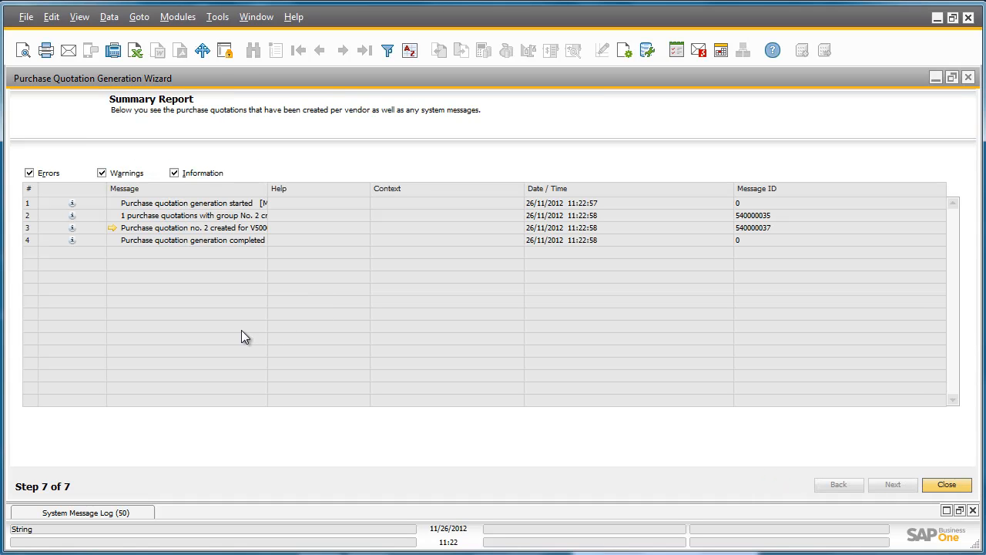
- Open the generated Lumarx purchase quotation from the summary report, maximize it, and review it down to the end of the form
{"action": "left_click", "coordinate": [112, 230]}
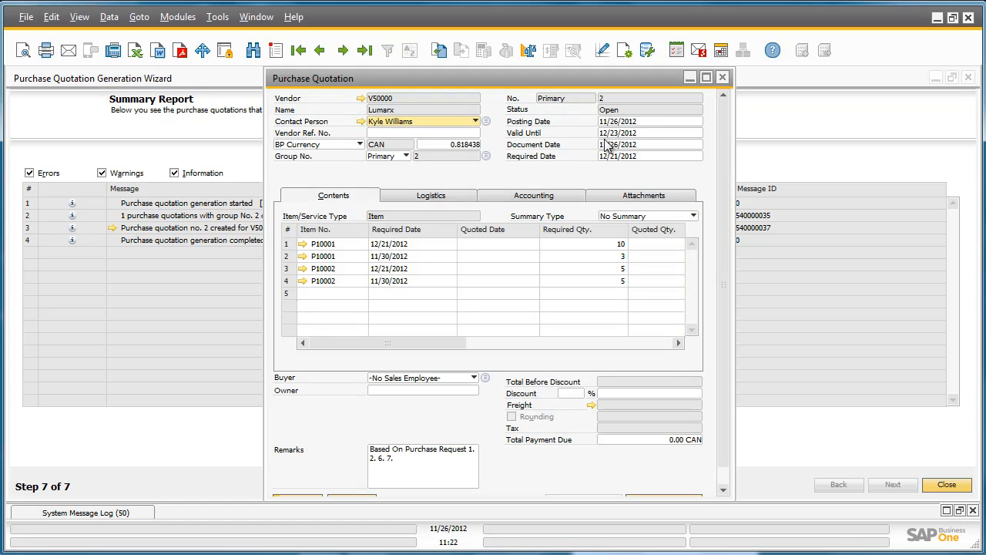
{"action": "left_click", "coordinate": [707, 77]}
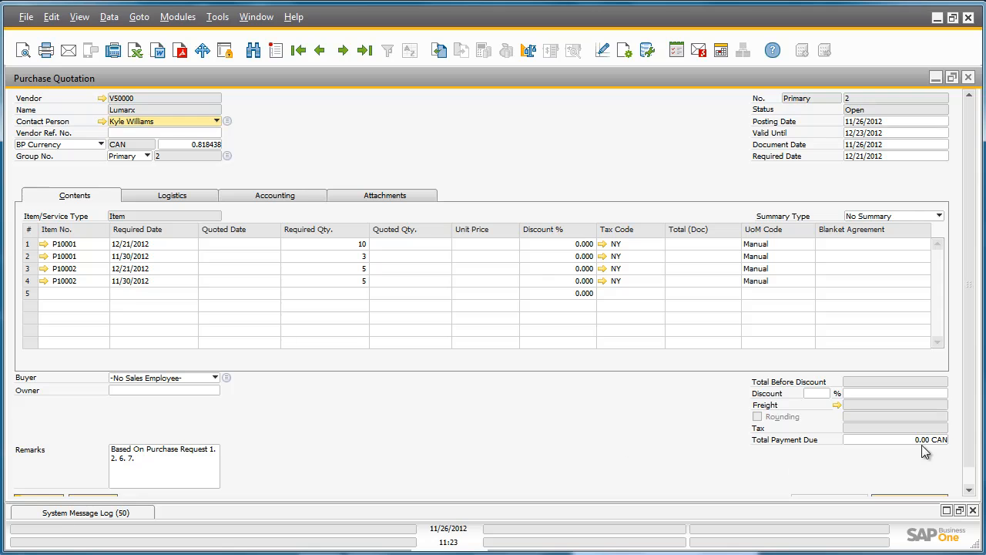
{"action": "scroll", "coordinate": [971, 436], "scroll_direction": "down", "scroll_amount": 1}
{"action": "left_click", "coordinate": [912, 483]}
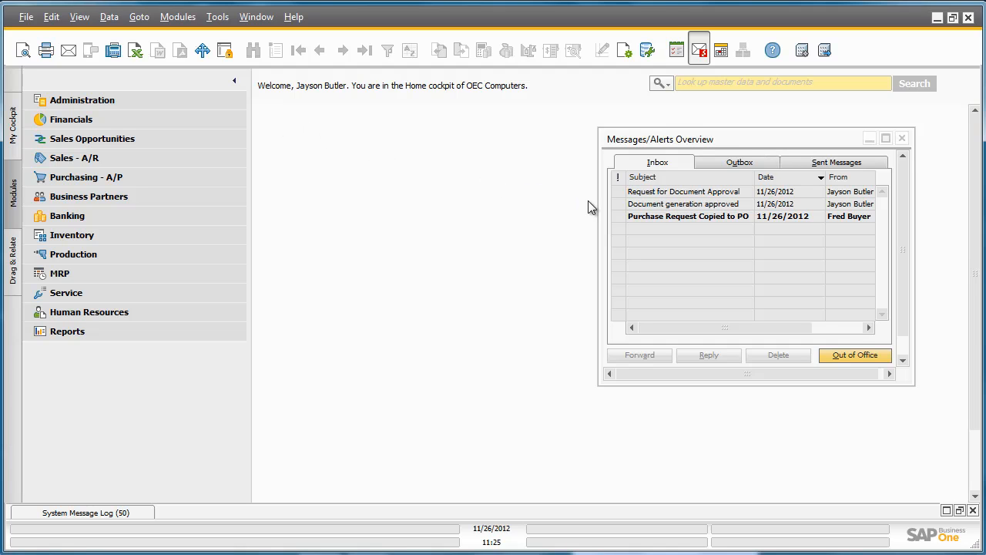
- Open the purchase request linked in the requester's "Purchase Request Copied to PO" inbox message
{"action": "left_click", "coordinate": [668, 217]}
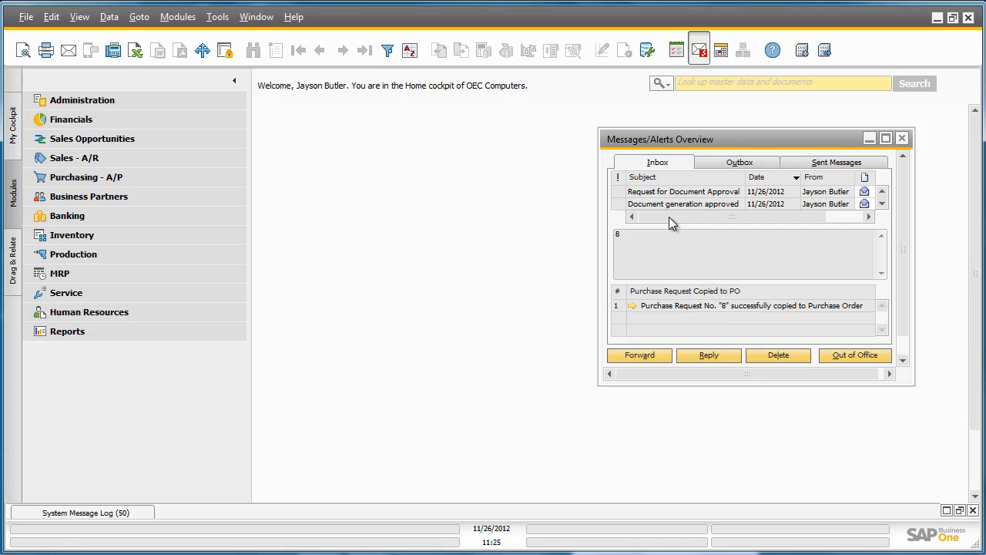
{"action": "left_click", "coordinate": [671, 305]}
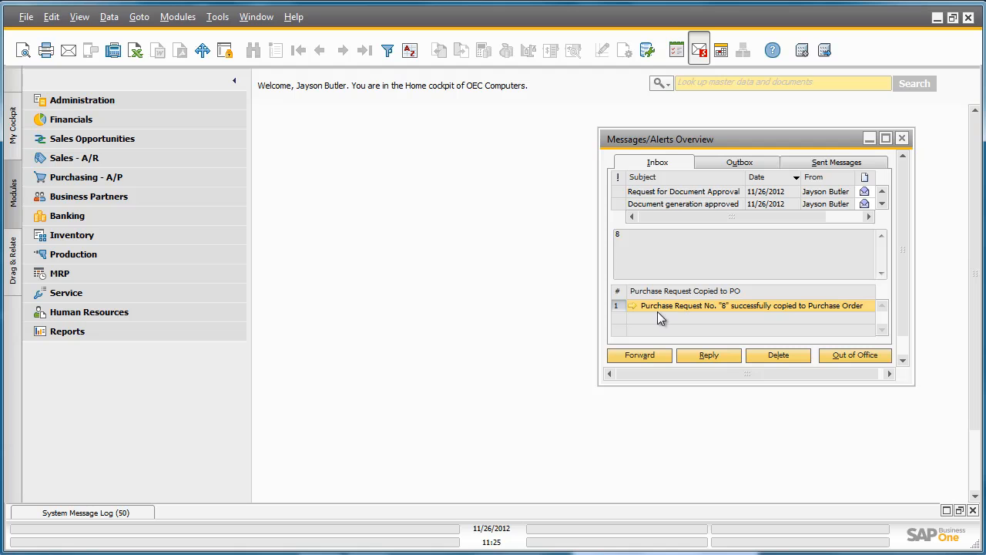
{"action": "left_click", "coordinate": [632, 305]}
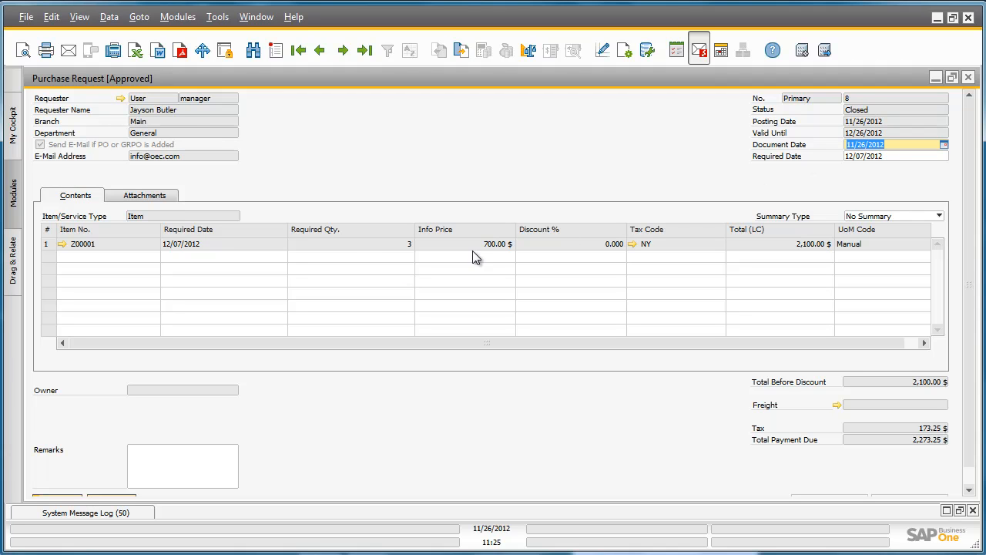
- Display the purchase request's Relationship Map and open the linked purchase order from it
{"action": "right_click", "coordinate": [352, 248]}
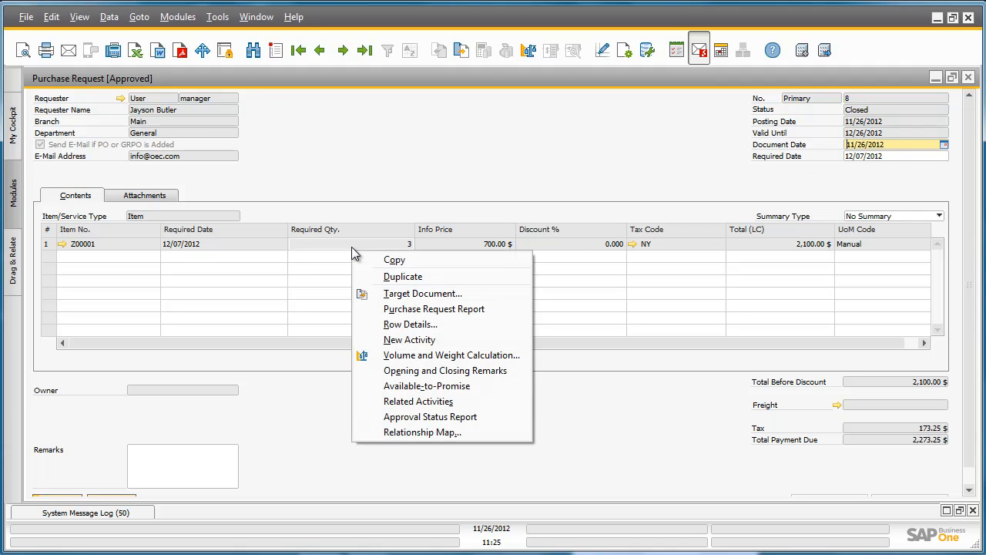
{"action": "left_click", "coordinate": [397, 432]}
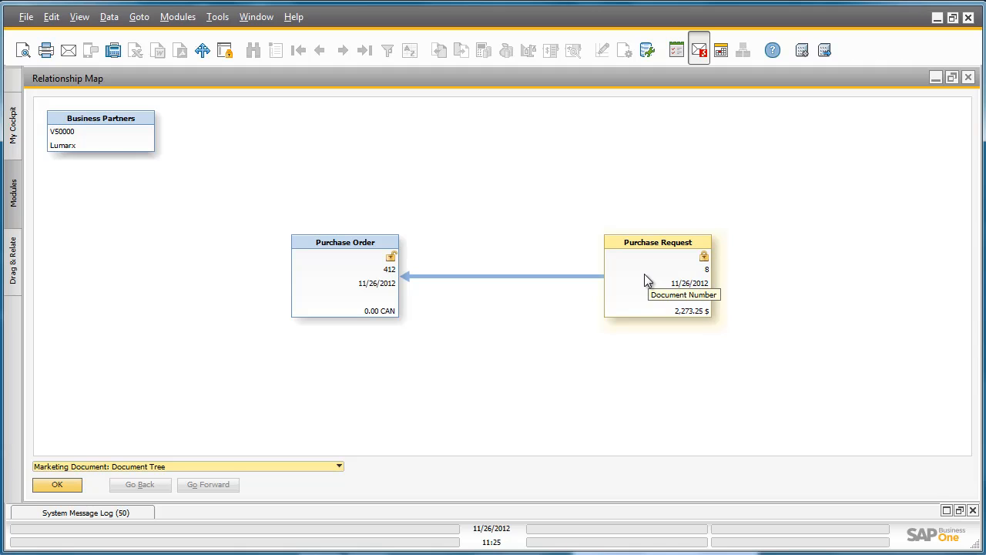
{"action": "double_click", "coordinate": [329, 273]}
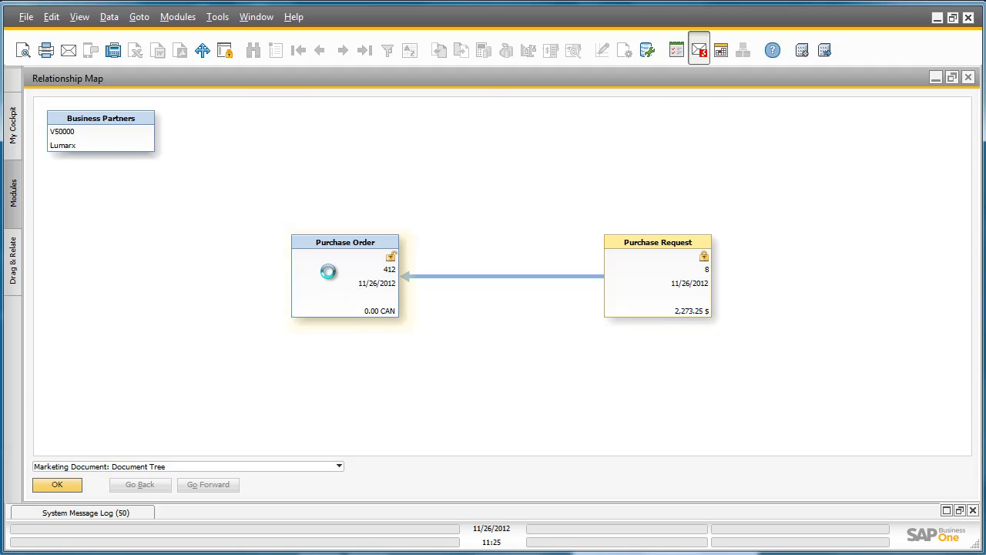